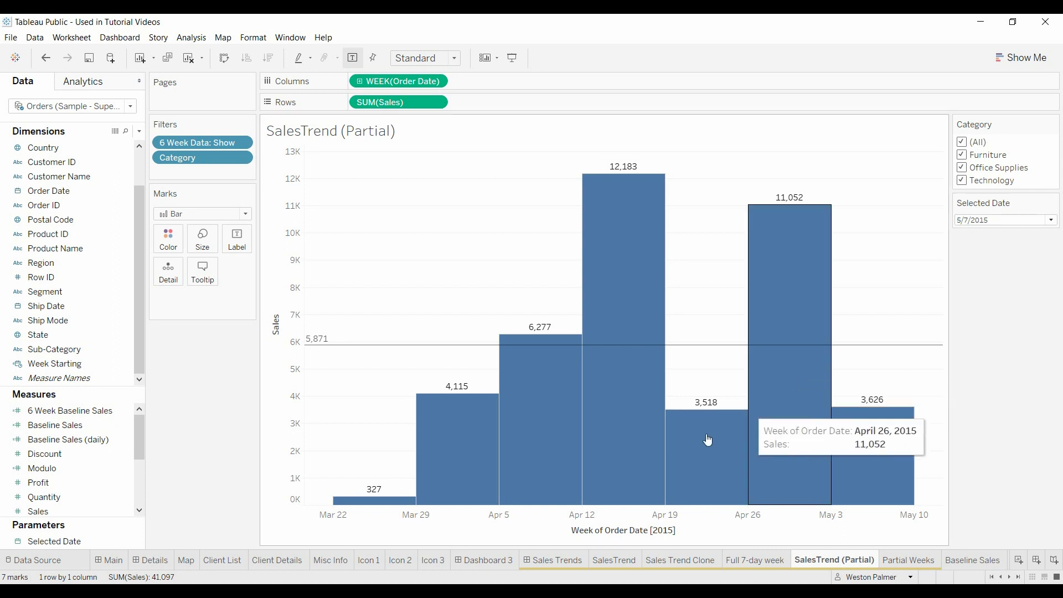
Step: Fill the Selected Date parameter's allowable value list from Orders > Order Date and confirm
click(139, 543)
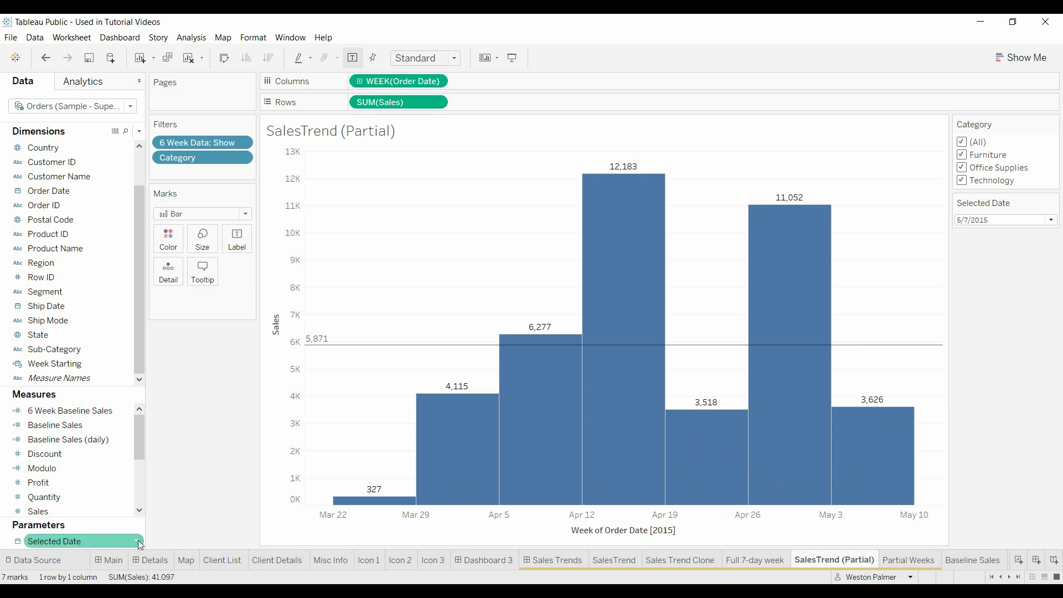
click(139, 541)
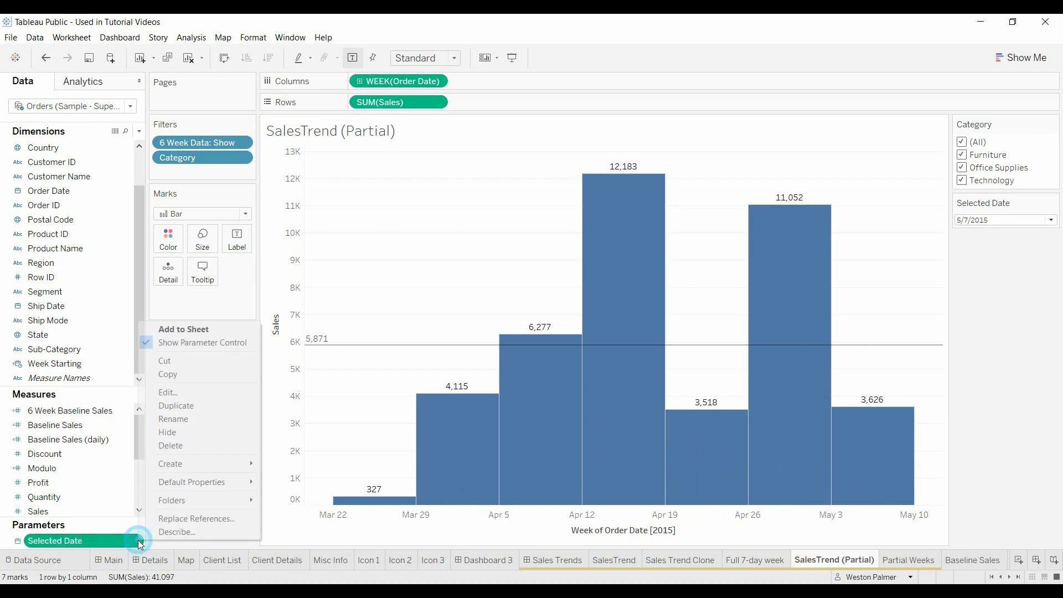
click(209, 393)
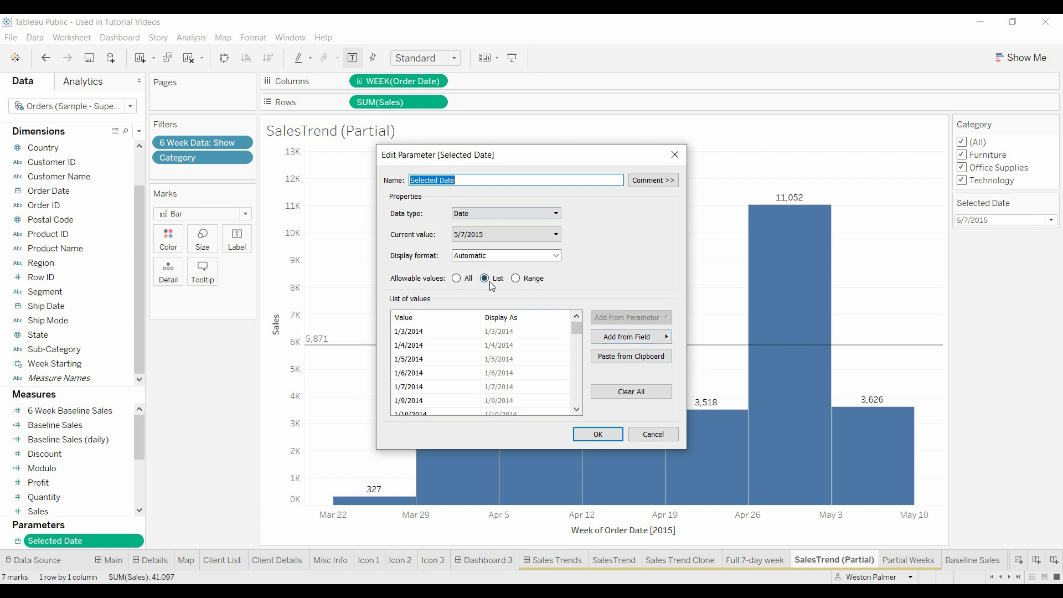
click(669, 337)
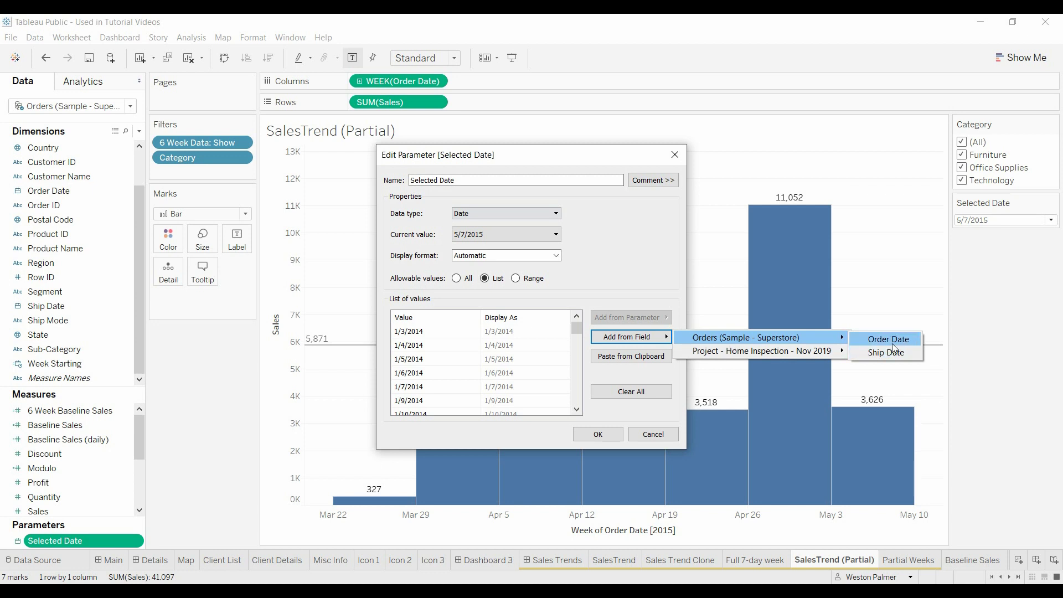
click(620, 280)
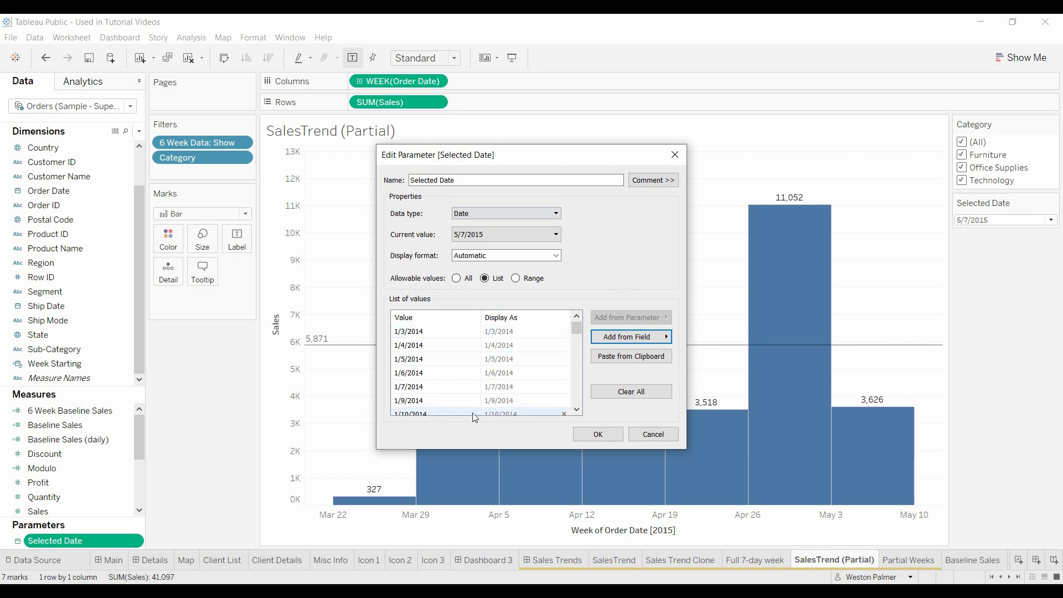
click(607, 433)
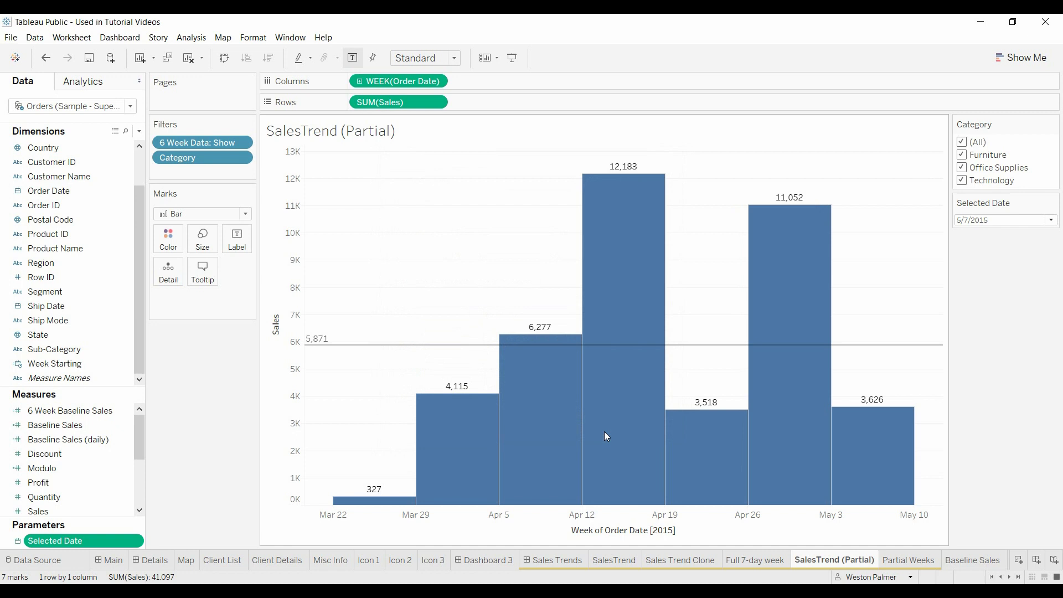
click(137, 207)
drag(137, 208, 138, 169)
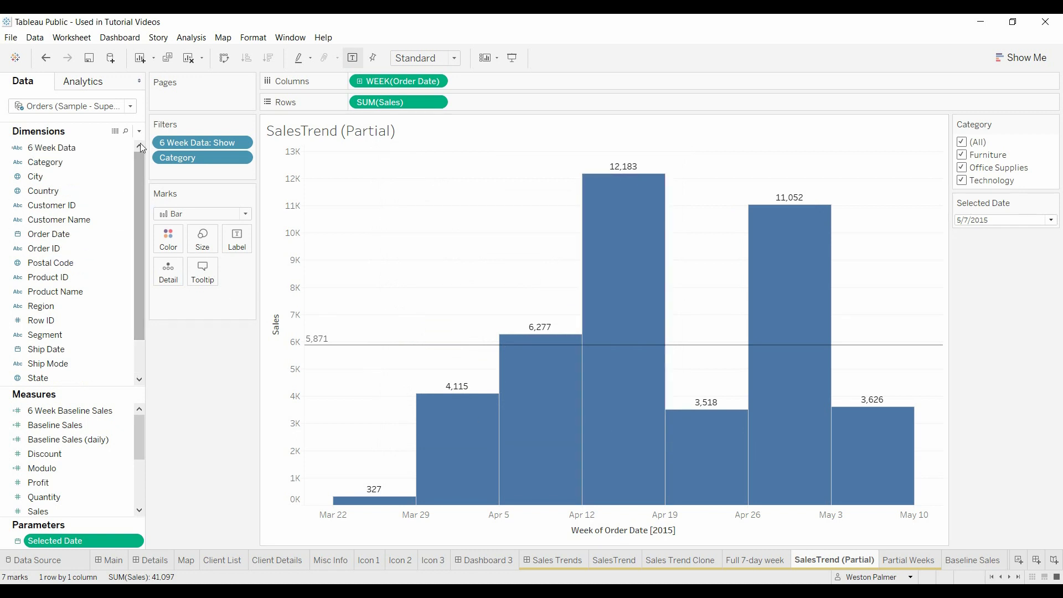
right_click(124, 149)
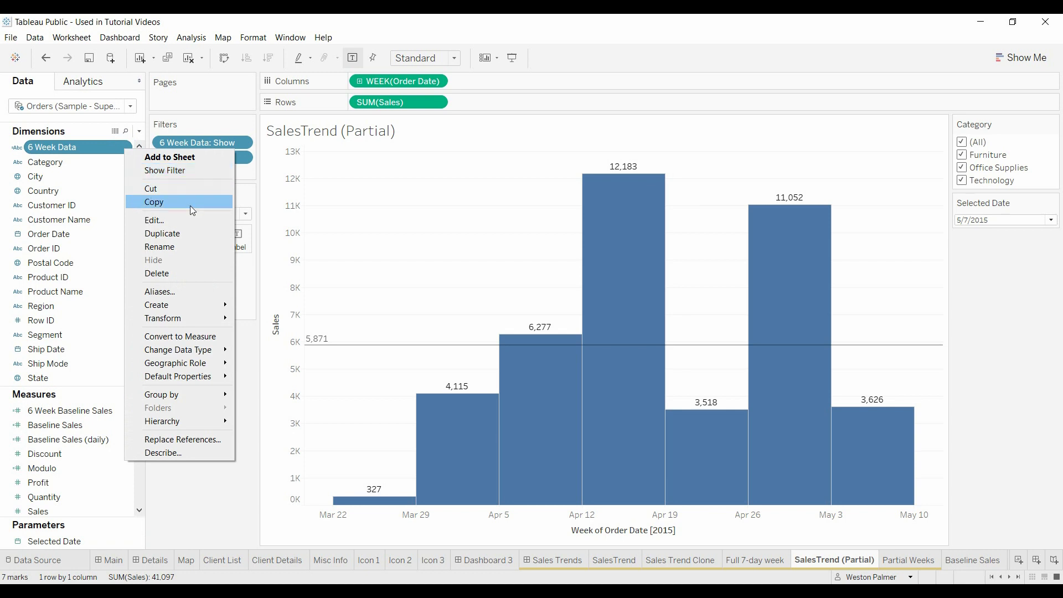
click(181, 220)
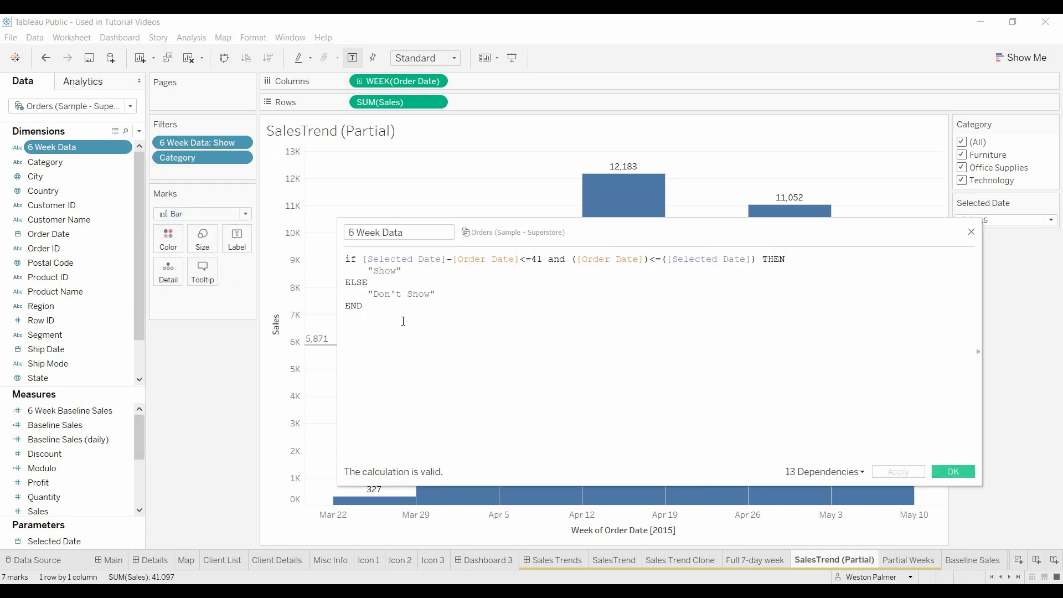
drag(398, 316, 303, 237)
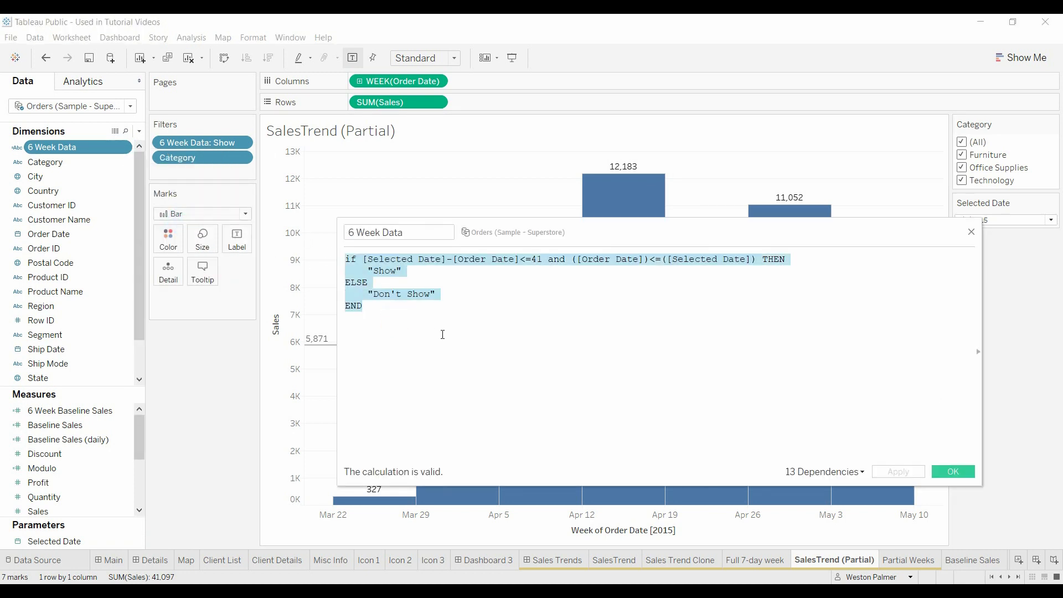
ctrl+scroll(442, 335, up, 2)
ctrl+scroll(443, 334, up, 1)
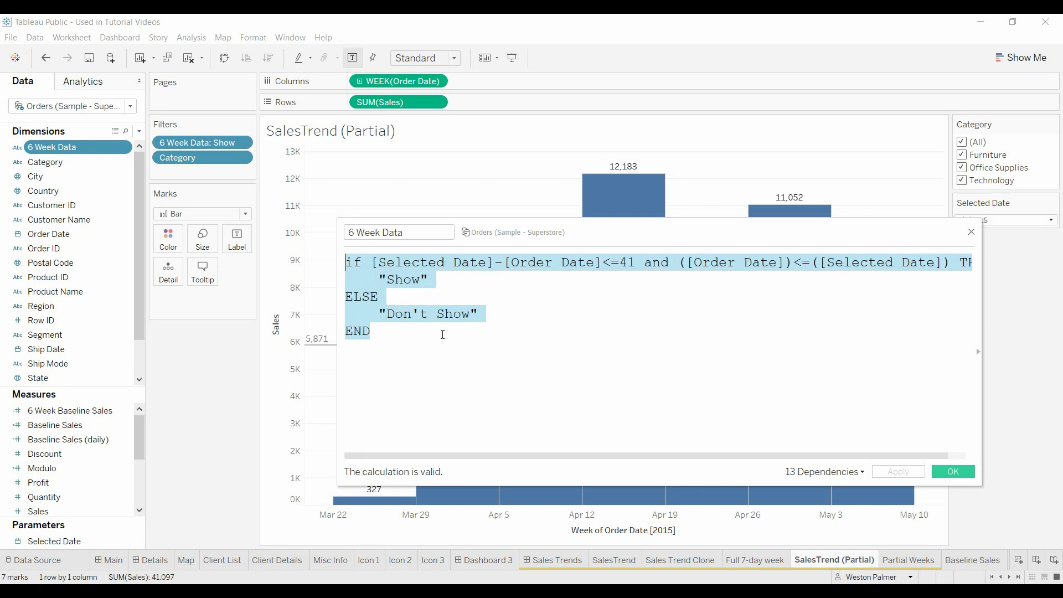
click(500, 297)
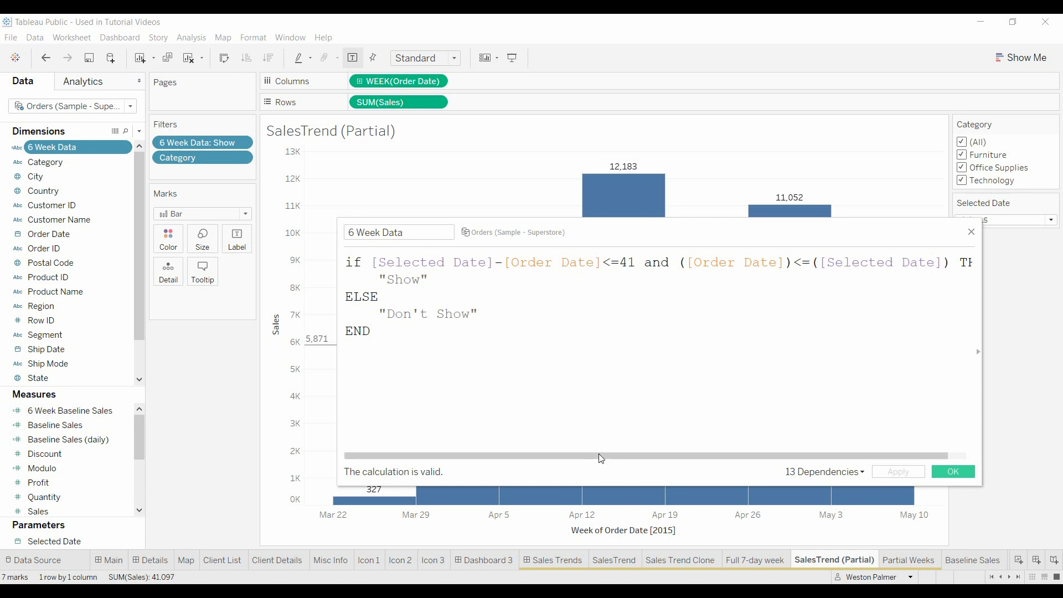
drag(600, 458, 746, 484)
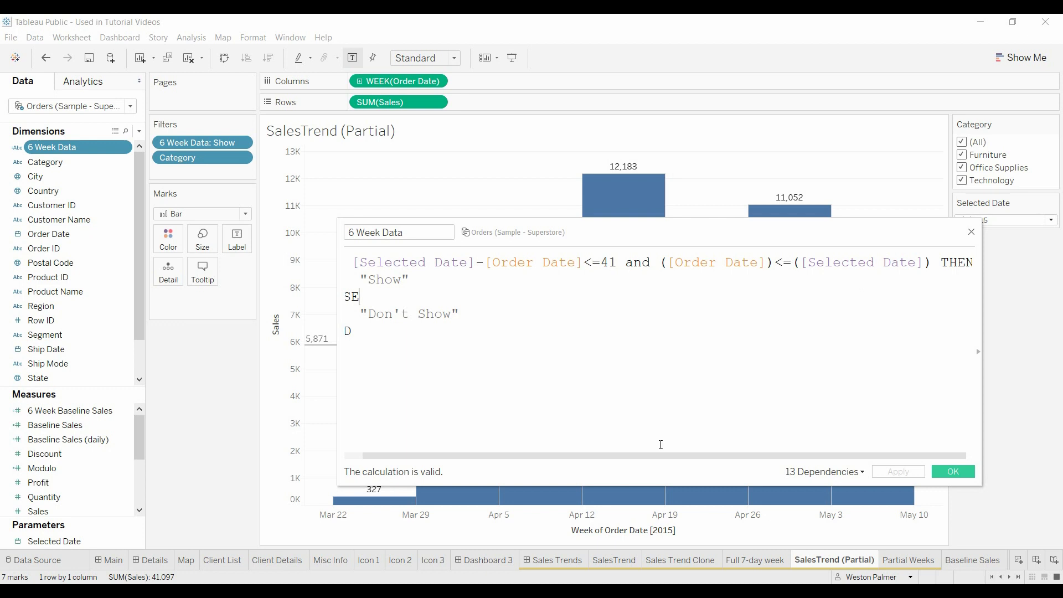
drag(642, 455, 522, 441)
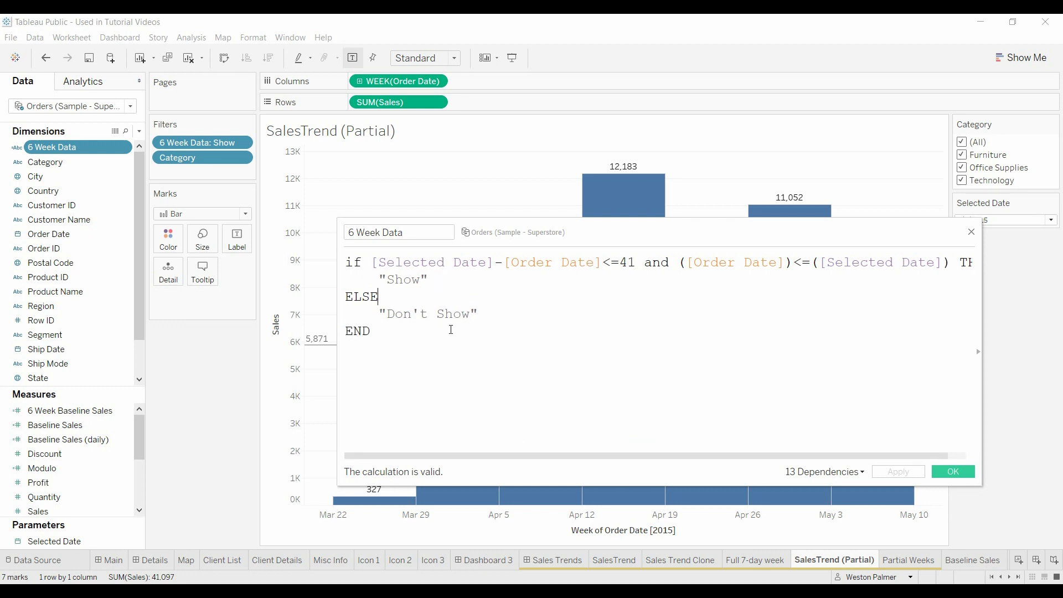
click(961, 472)
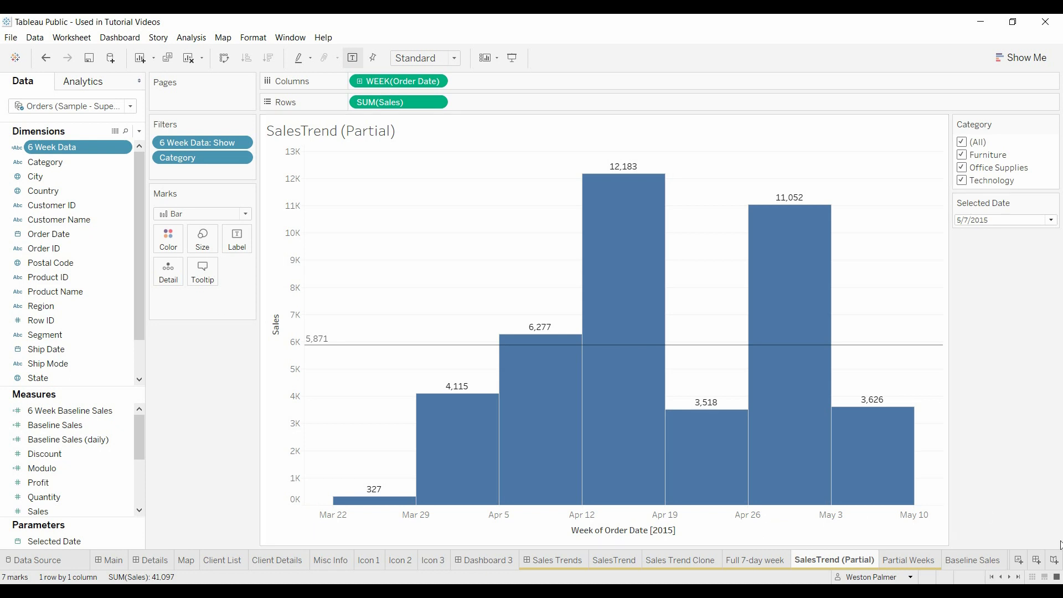
Step: Switch to the Partial Weeks sheet listing daily sales by week, April 5 to May 3, 2015
mouse_move(376, 496)
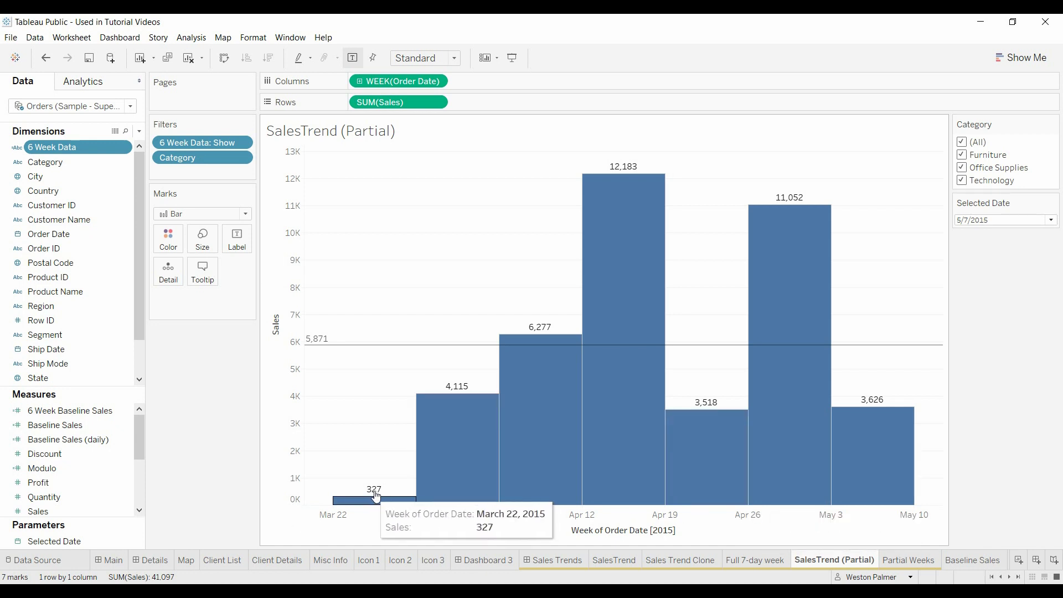
mouse_move(597, 444)
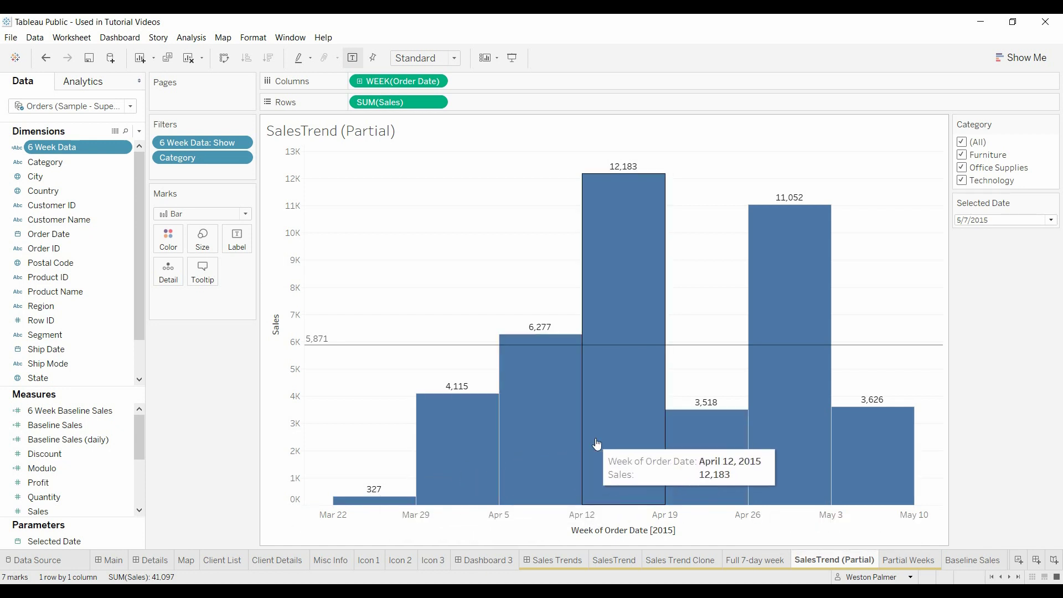
mouse_move(896, 487)
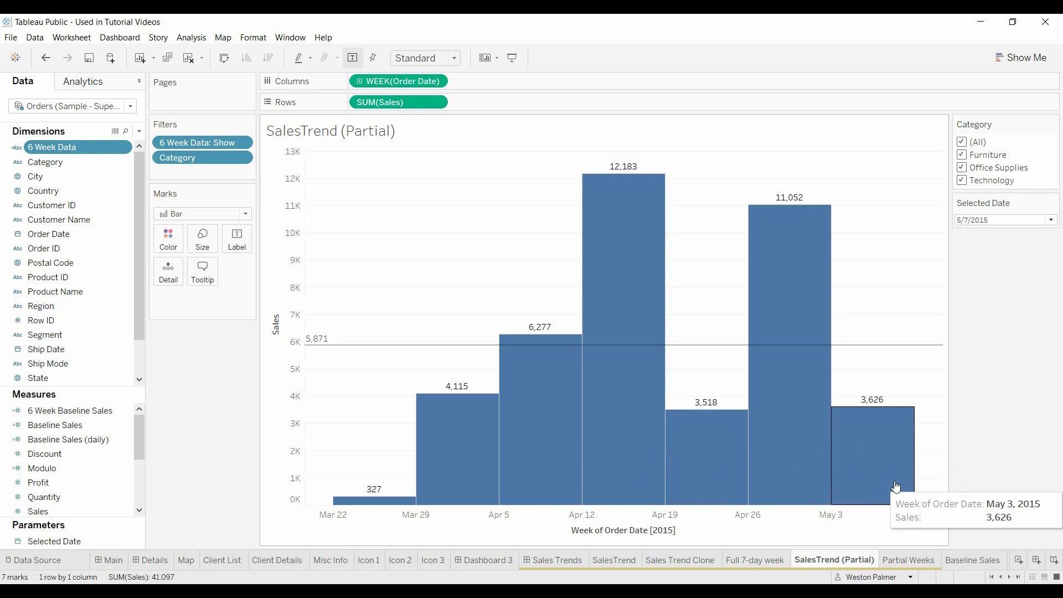
click(906, 561)
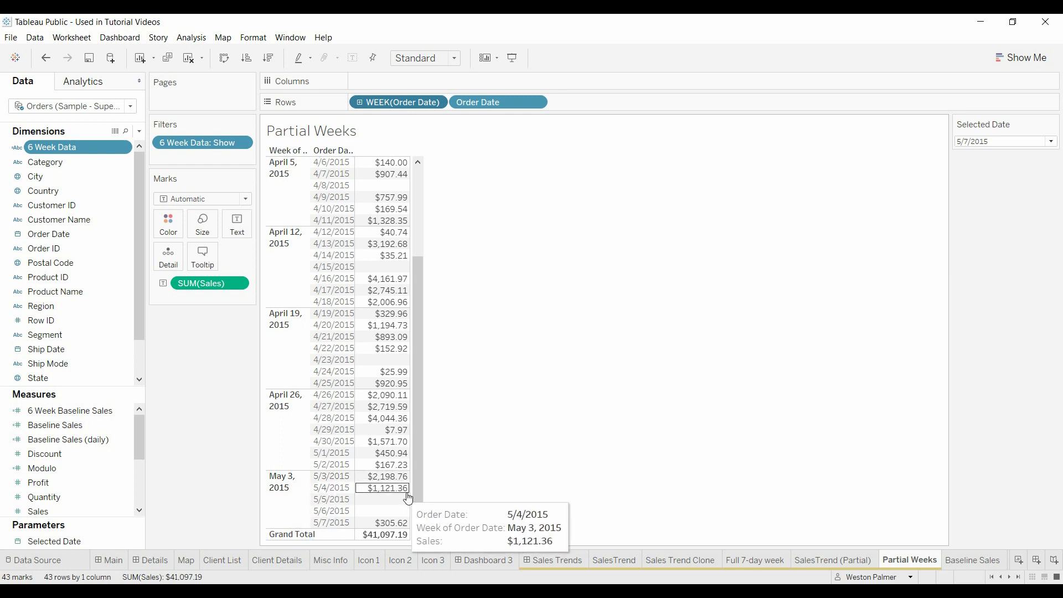
Step: Scroll the Partial Weeks table to the top and return to the SalesTrend (Partial) chart
drag(420, 502, 423, 315)
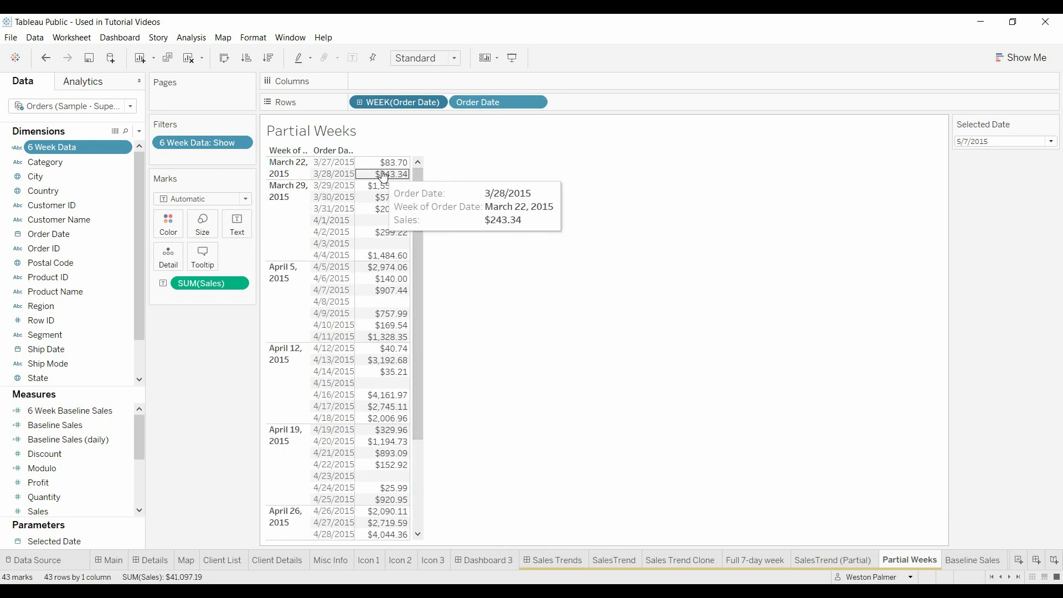
mouse_move(405, 171)
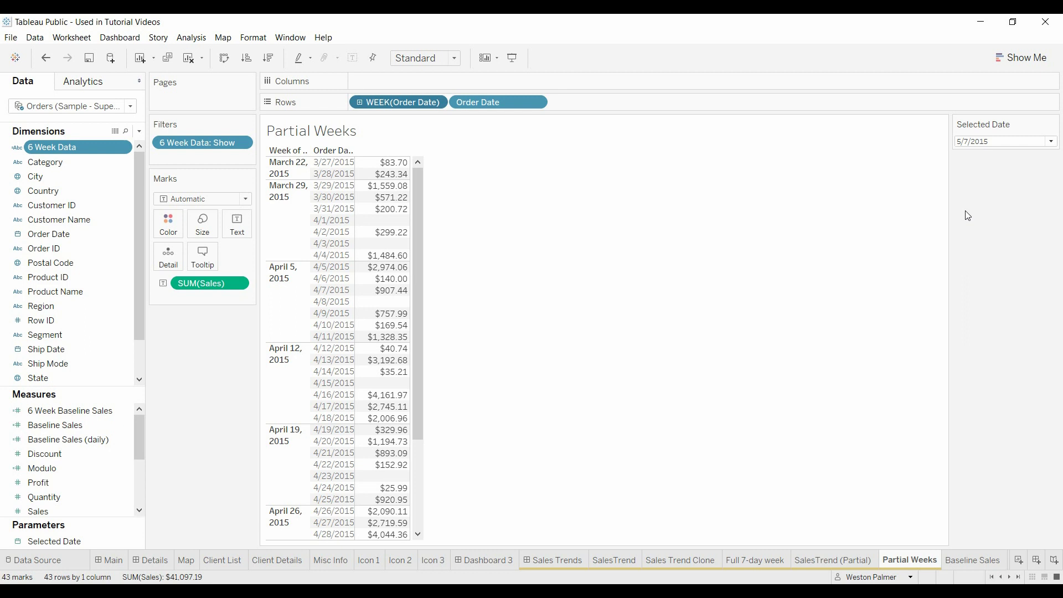
click(823, 561)
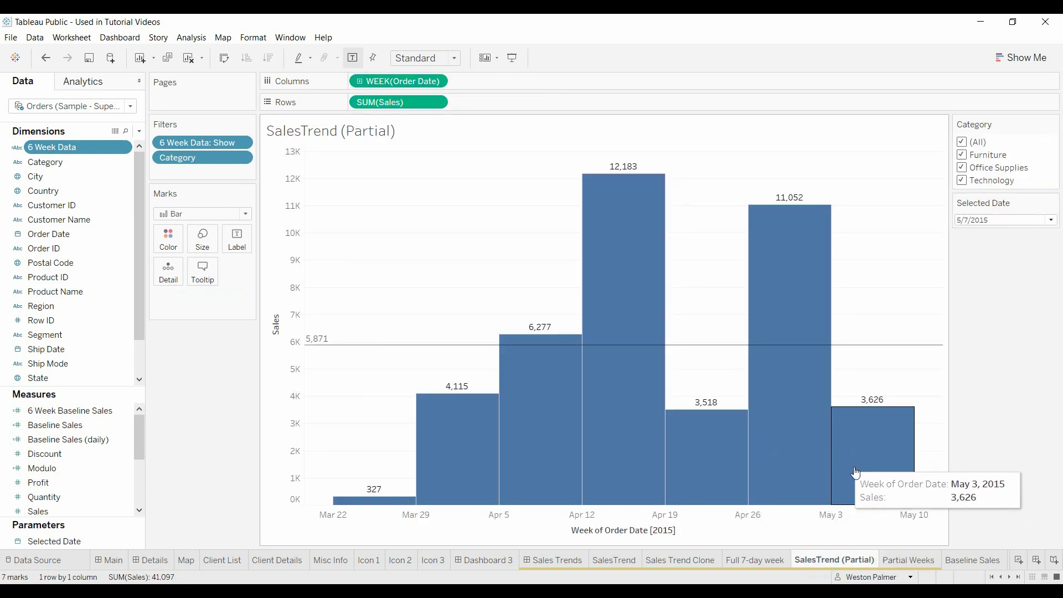
Step: On the Full 7-day week sheet, open the Week Starting calculation to review its formula
click(752, 561)
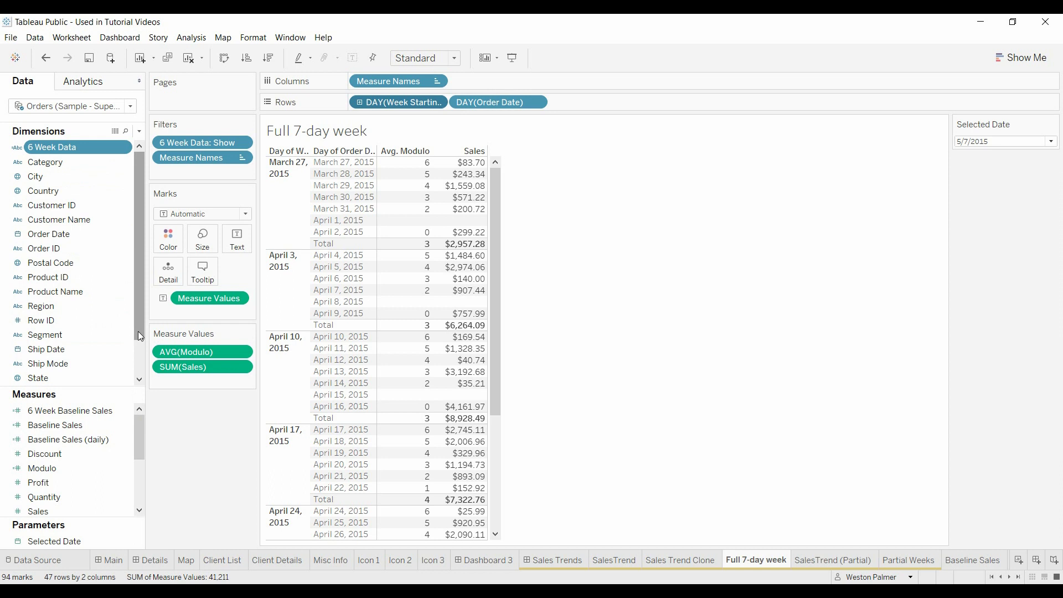
drag(138, 331, 137, 366)
click(127, 364)
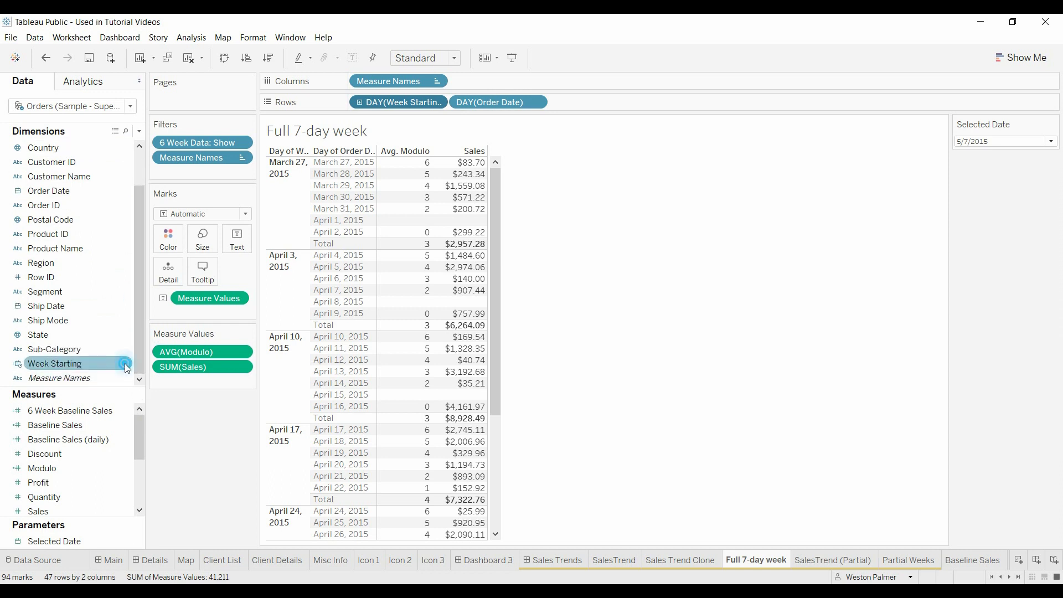
right_click(127, 366)
click(191, 165)
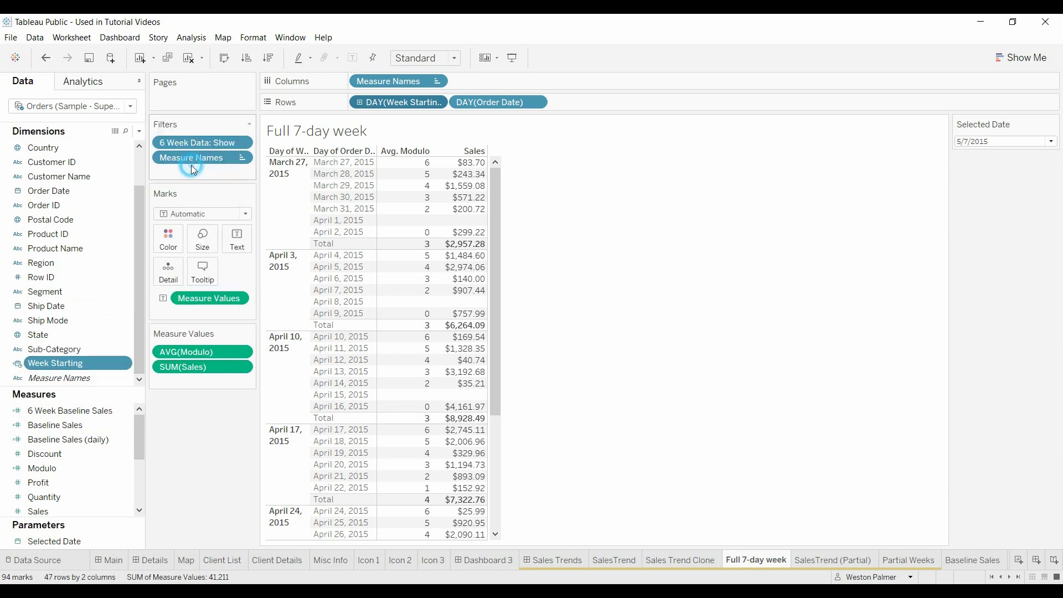
key(ctrl+a)
scroll(577, 351, up, 5)
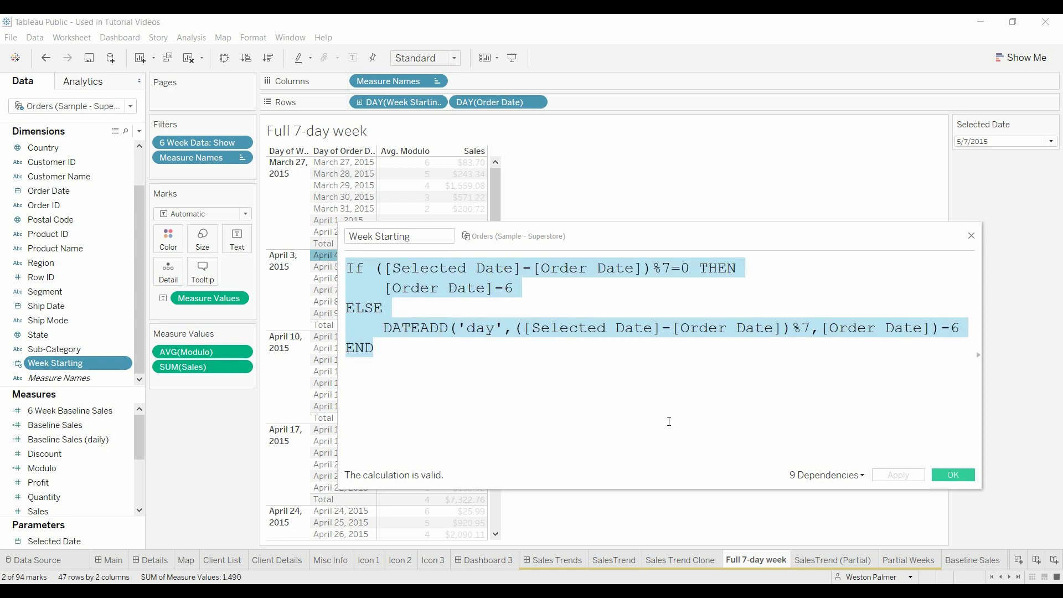
click(566, 306)
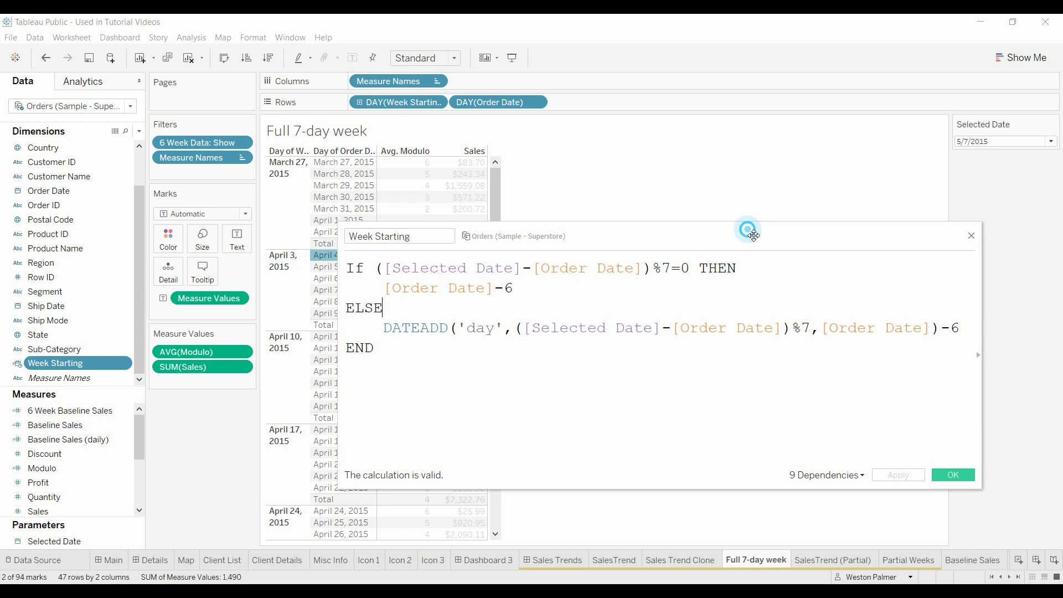
Step: Move the Week Starting editor aside and clear the selection to see Avg. Modulo counting 6 to 0 weekly
drag(754, 234, 857, 190)
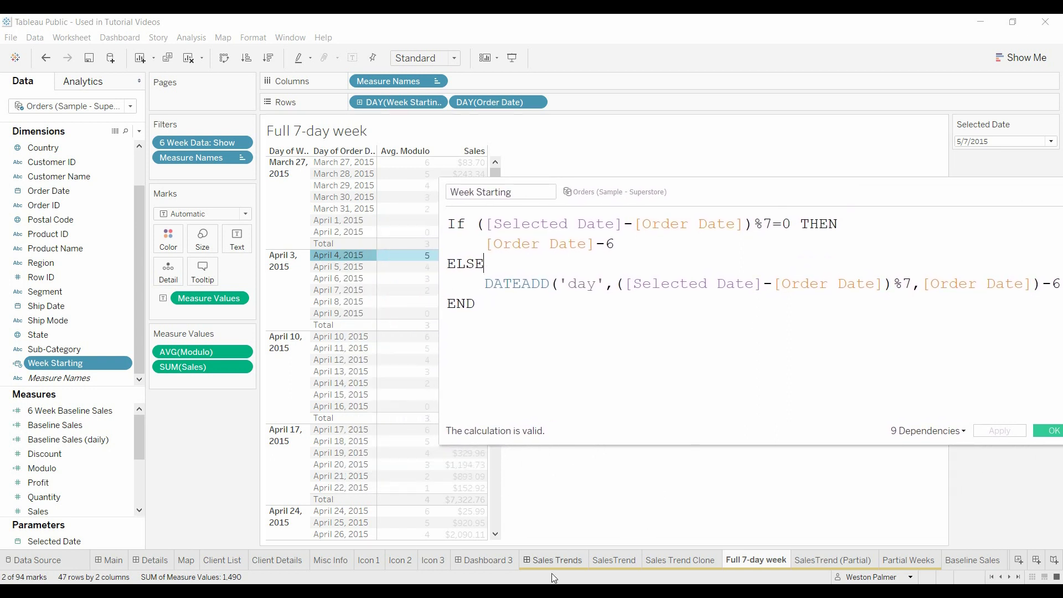
click(497, 514)
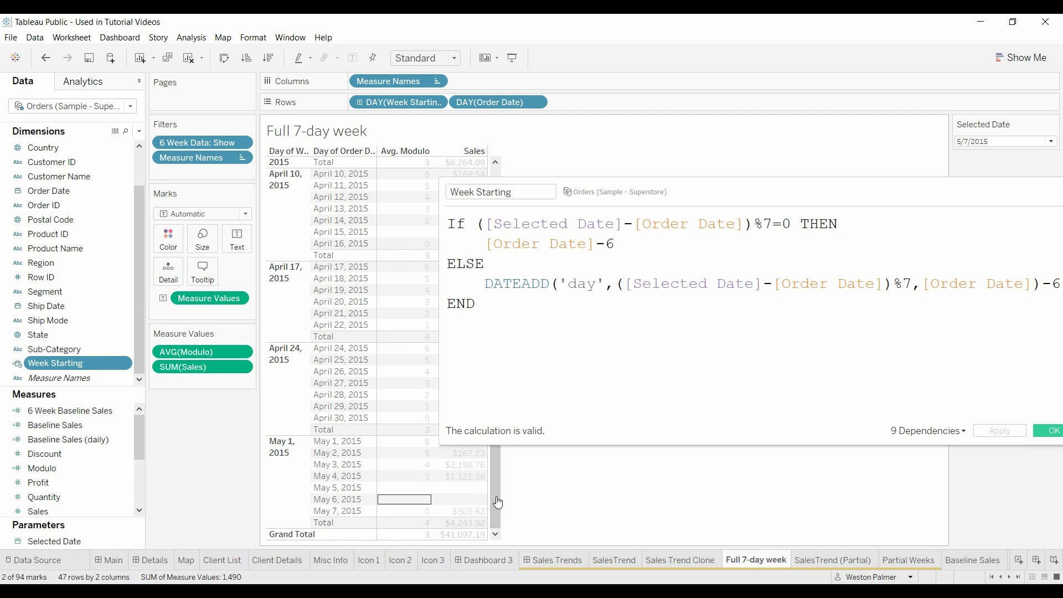
click(537, 514)
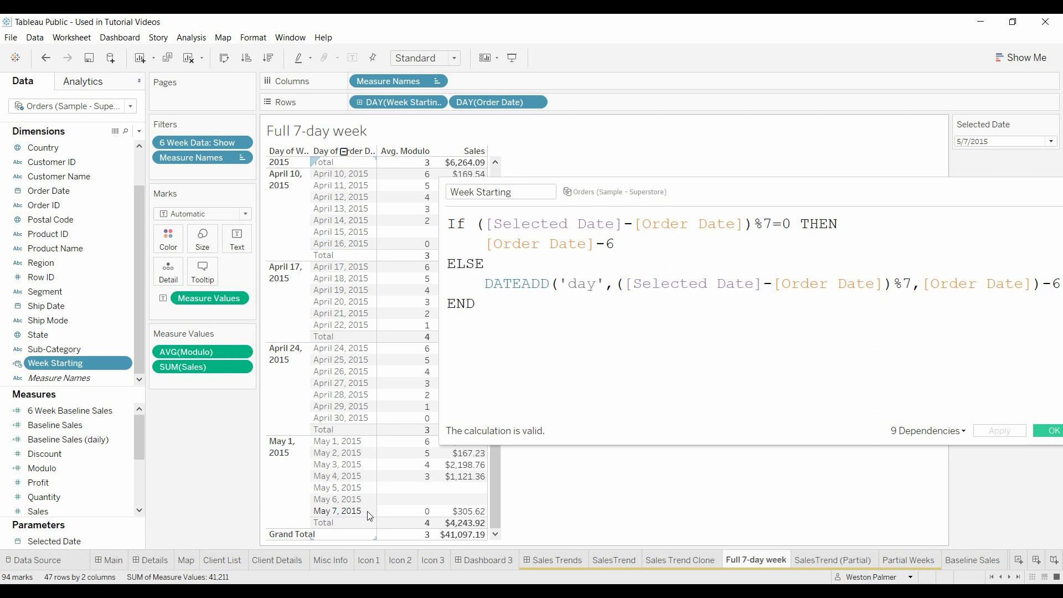
mouse_move(420, 509)
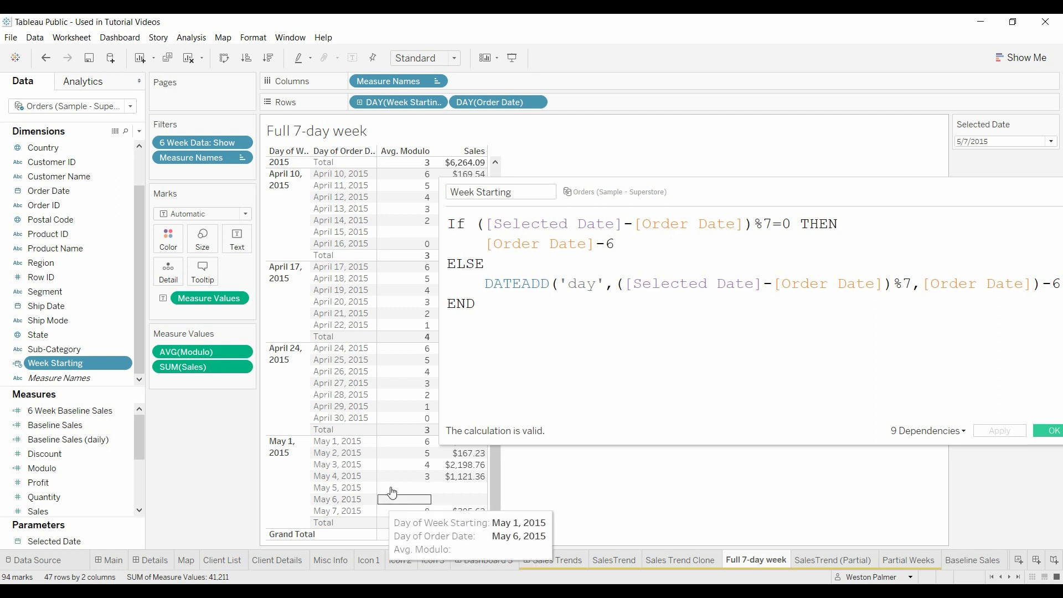
mouse_move(413, 477)
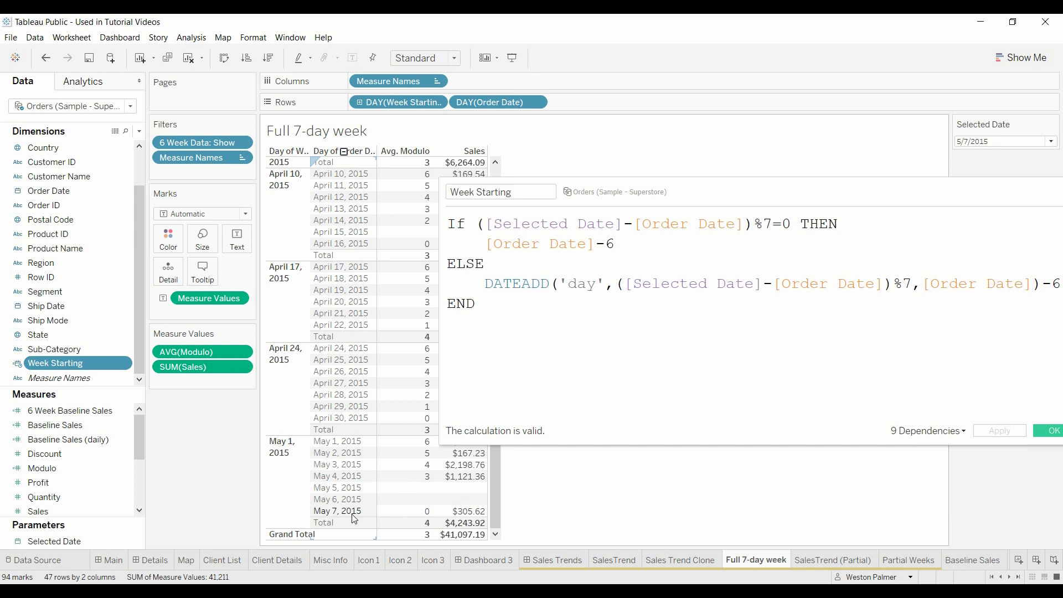
mouse_move(384, 515)
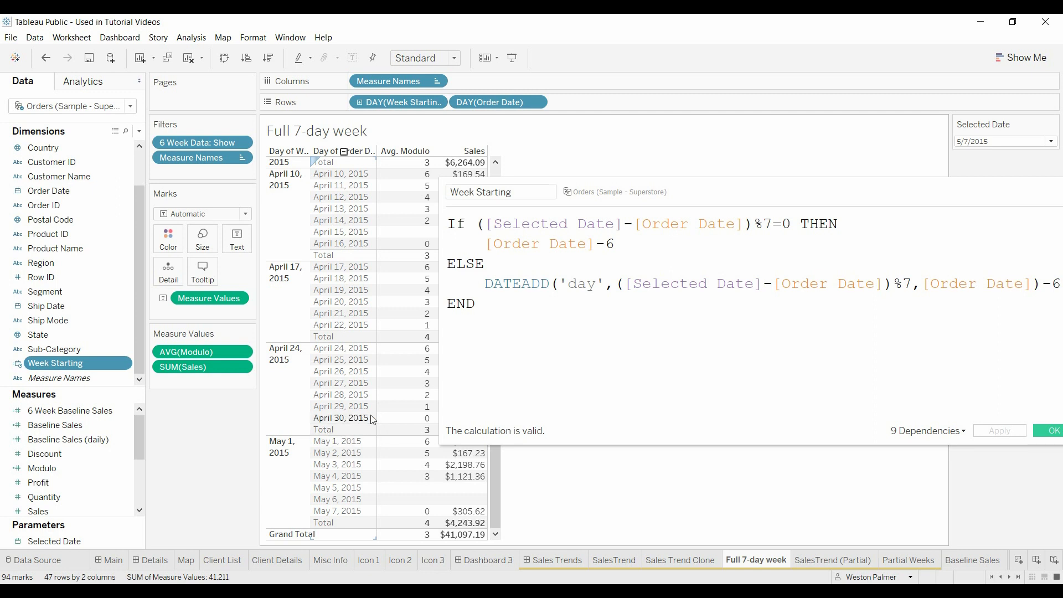
mouse_move(409, 419)
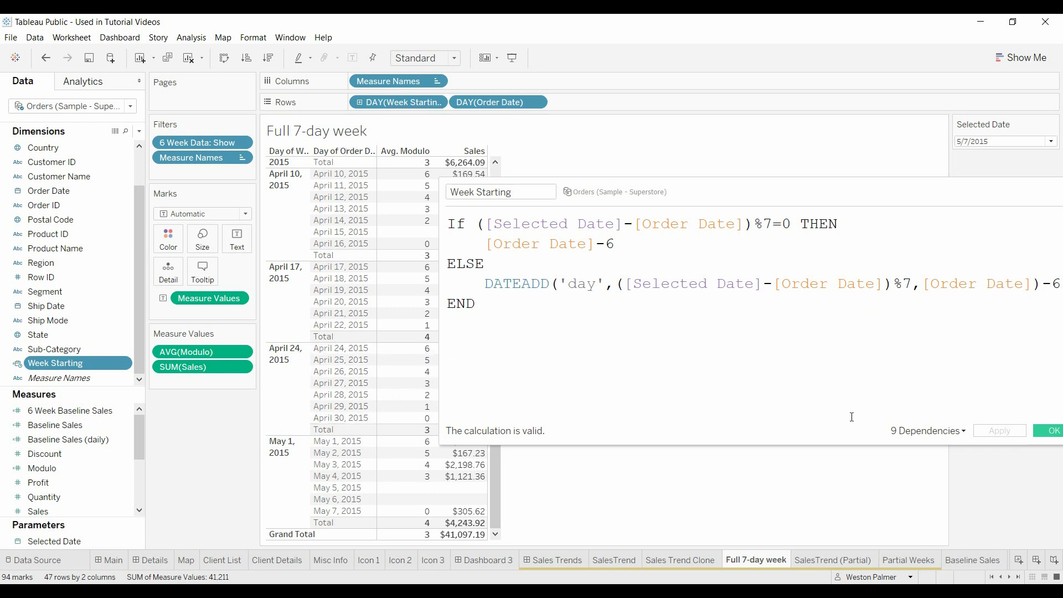
Step: Confirm the Week Starting calculation and scroll the table back up to the March 27, 2015 week
click(1046, 432)
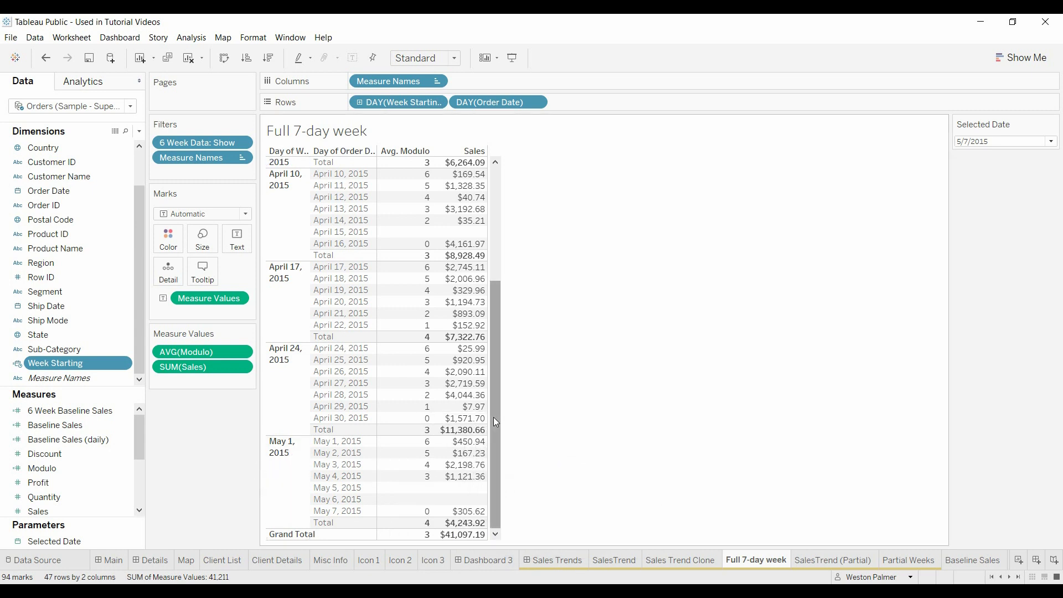
drag(496, 422, 518, 268)
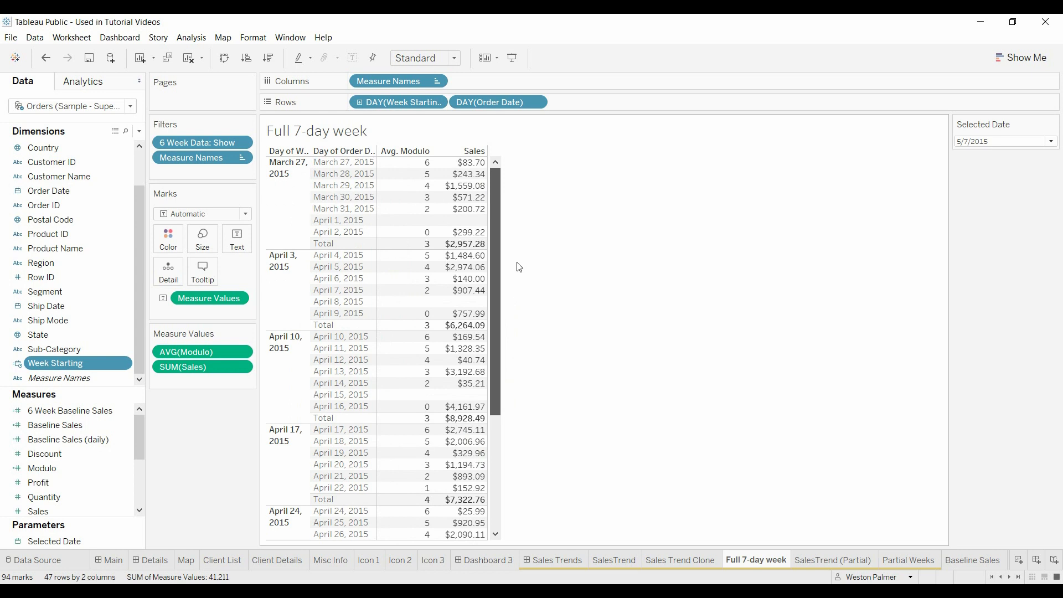
mouse_move(477, 165)
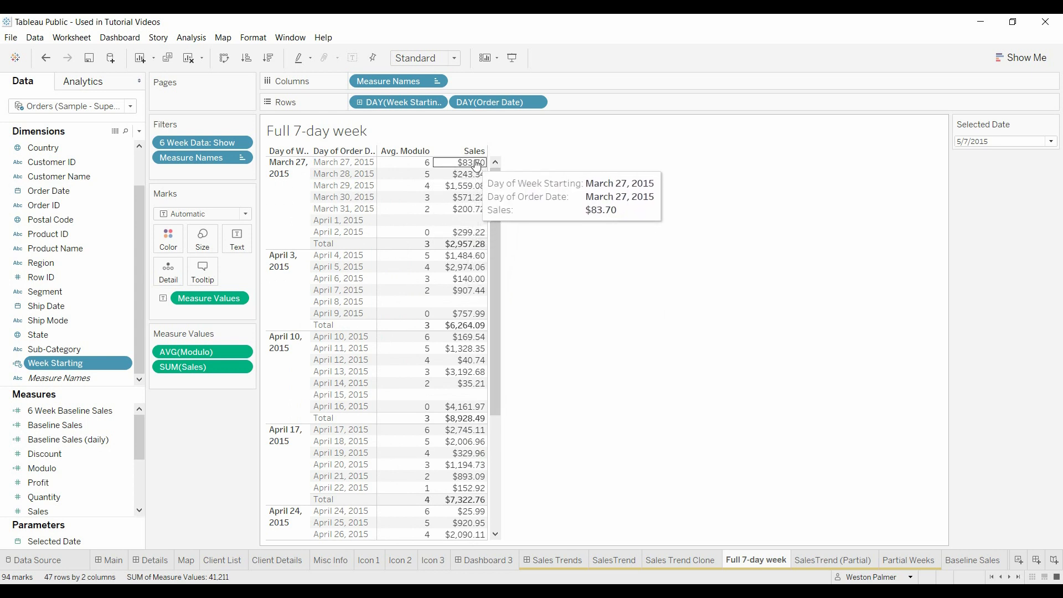
mouse_move(478, 202)
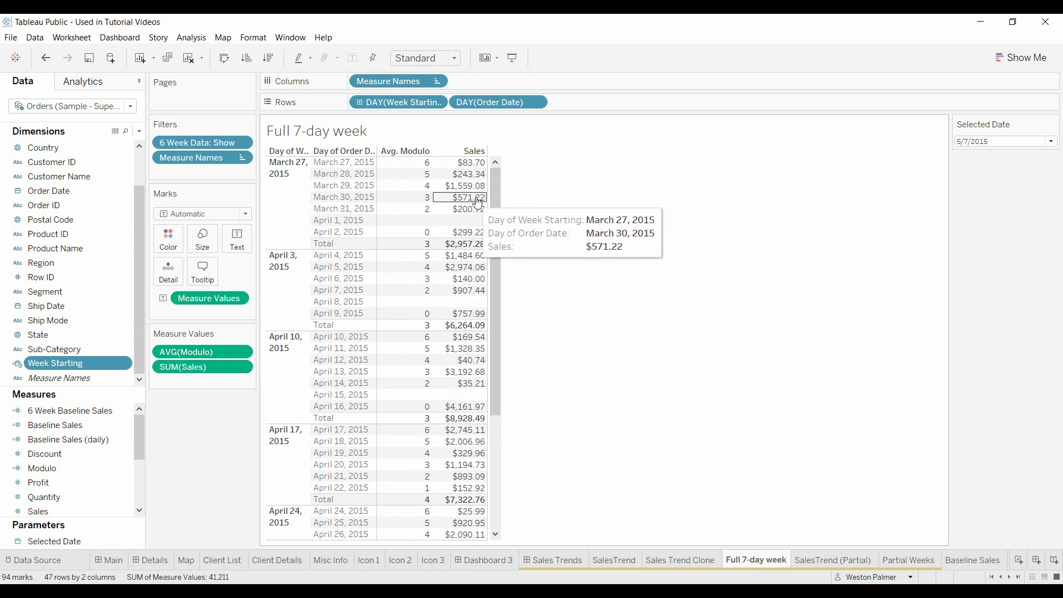
mouse_move(477, 235)
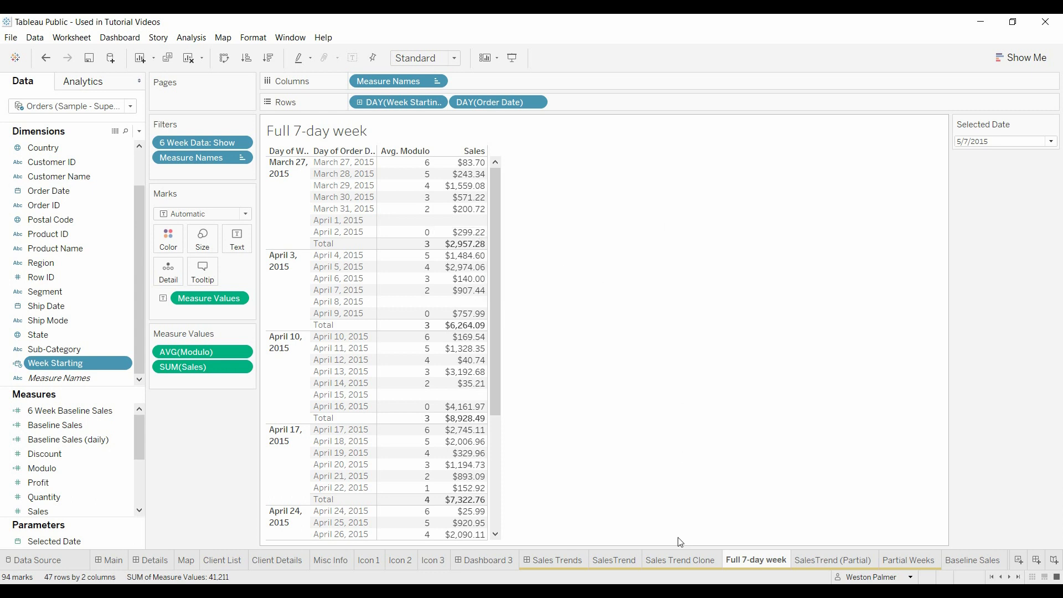
Step: Look through the Sales Trend Clone, Sales Trends and Full 7-day week sheets, ending on Sales Trend Clone
click(674, 561)
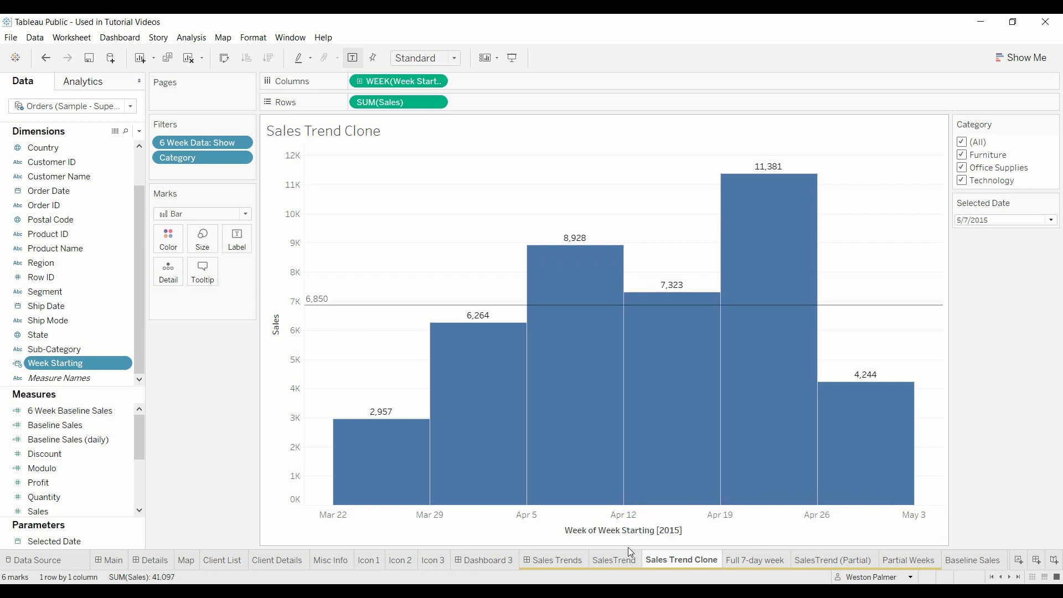
click(566, 563)
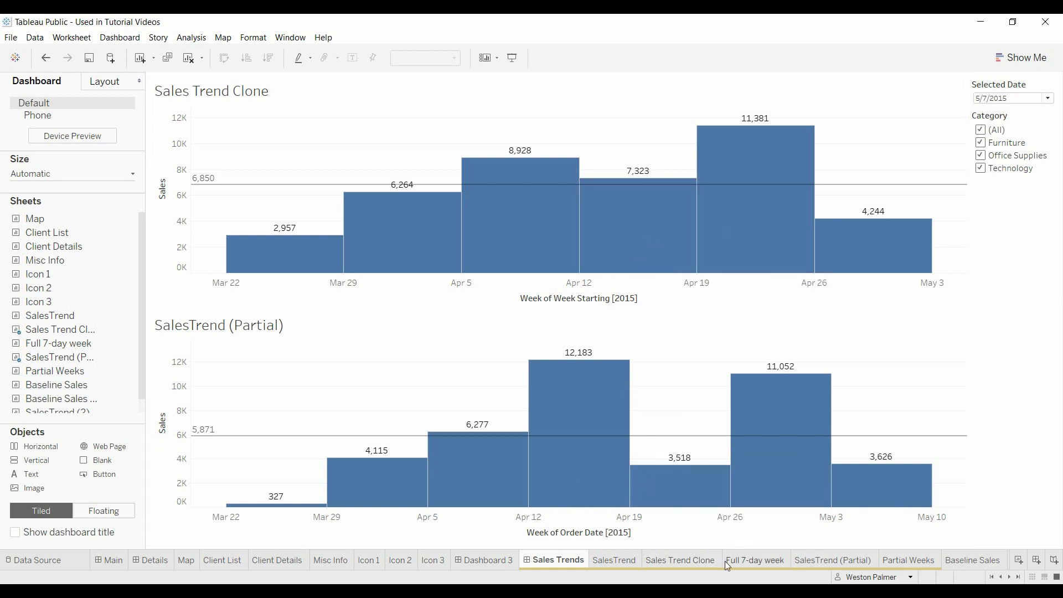
click(741, 560)
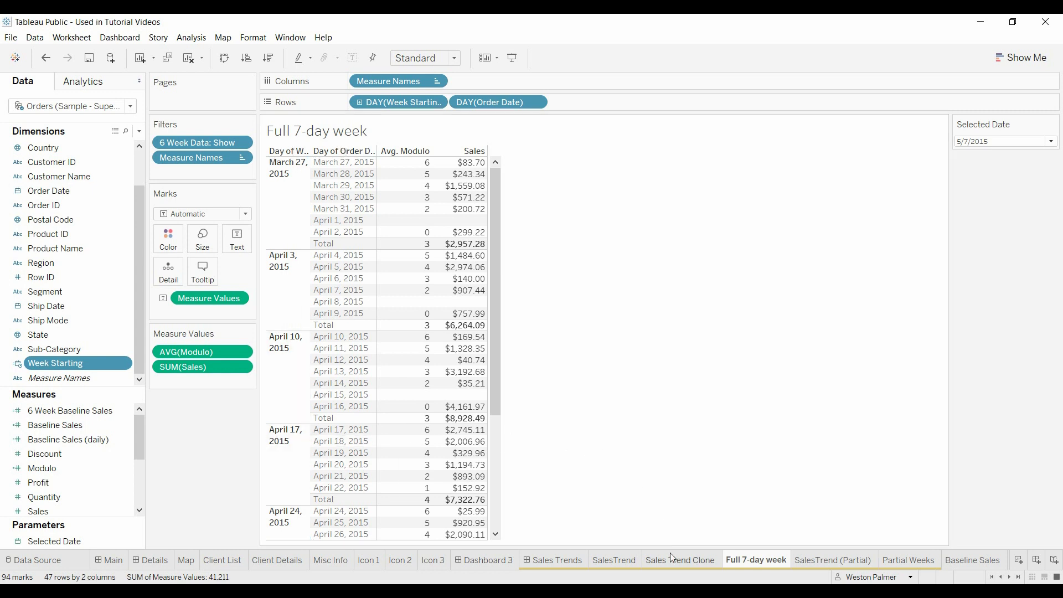
click(677, 566)
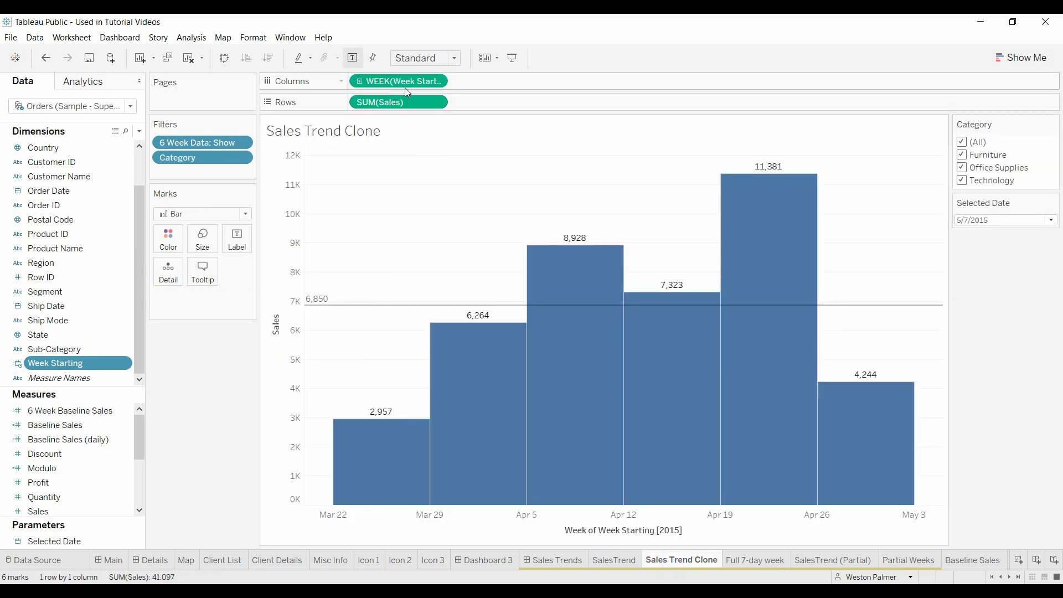
click(437, 82)
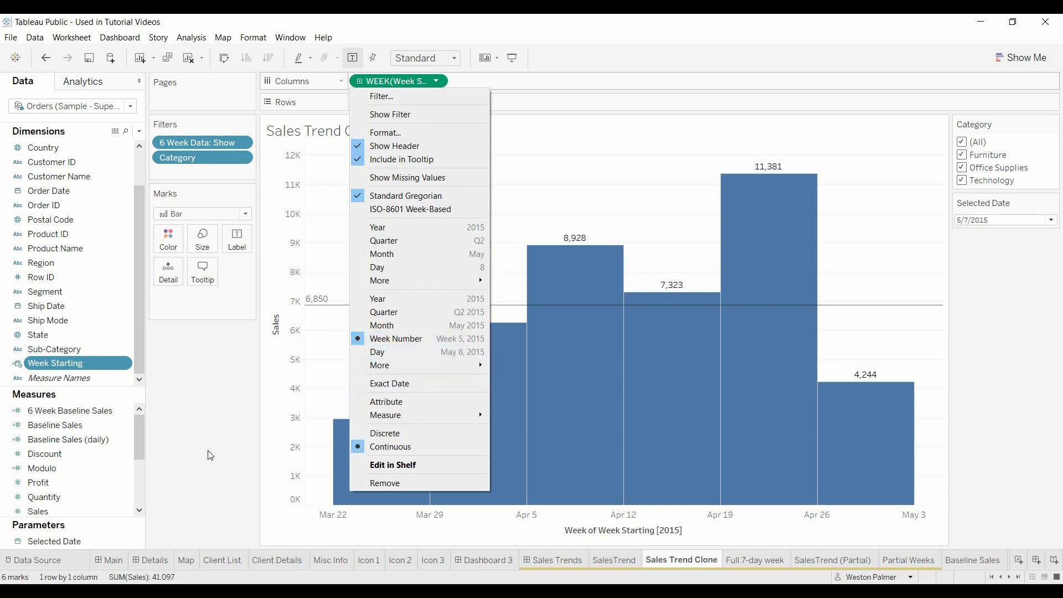
click(200, 465)
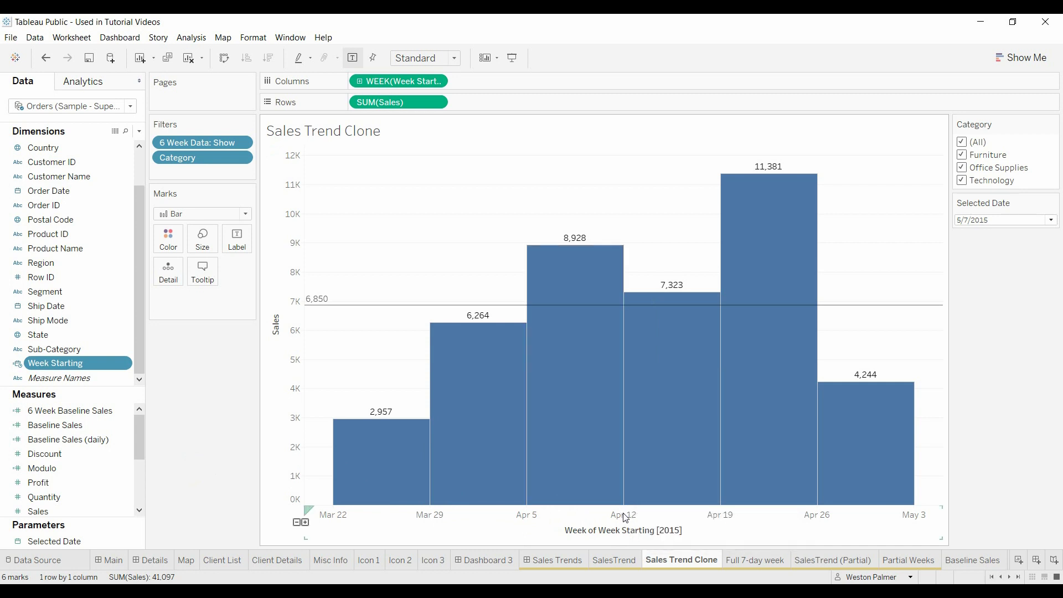
click(756, 560)
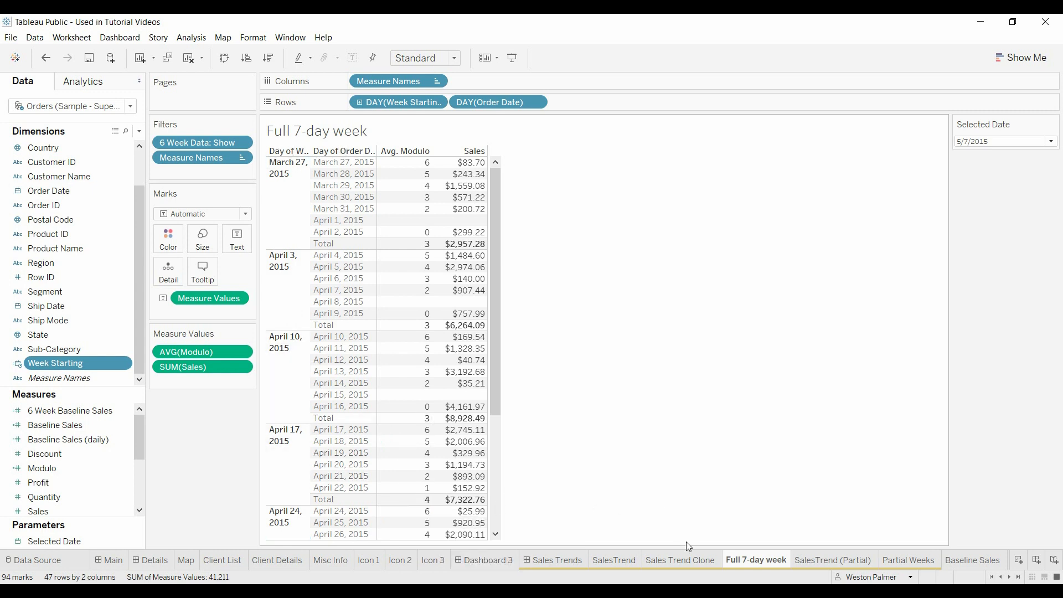
click(681, 560)
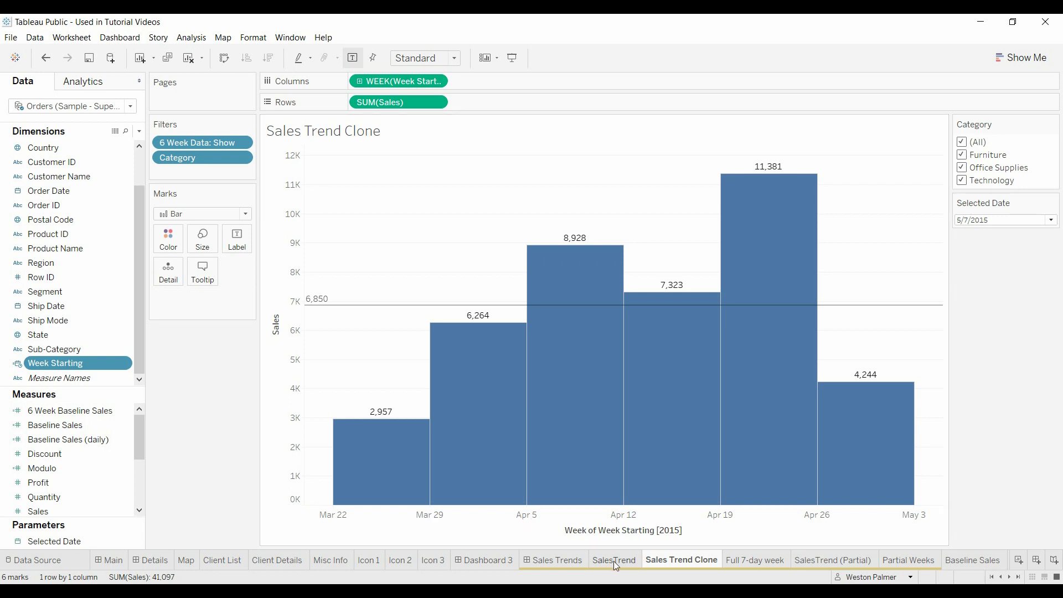
mouse_move(626, 560)
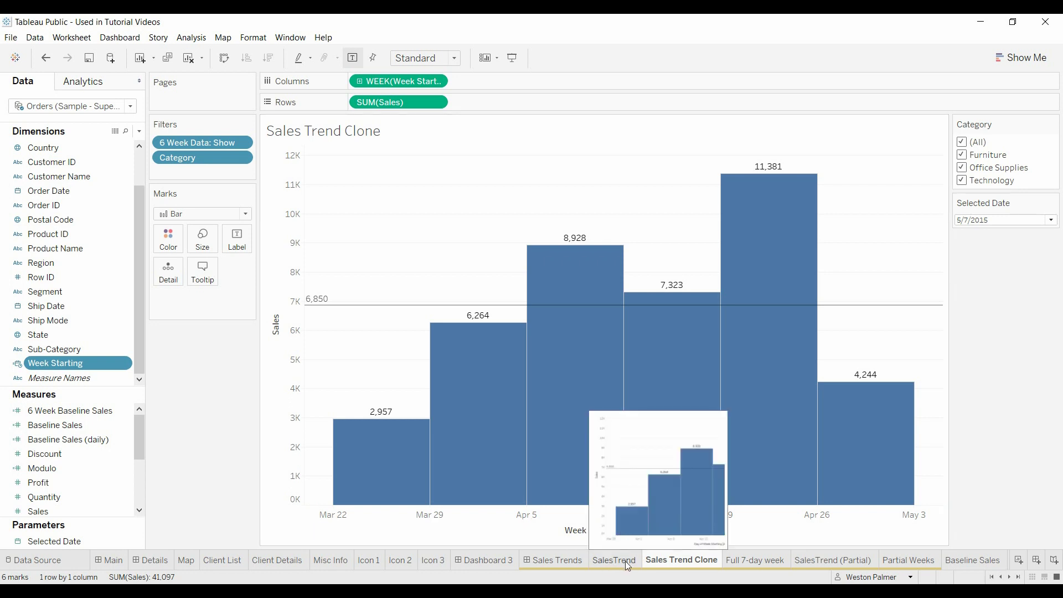
click(625, 561)
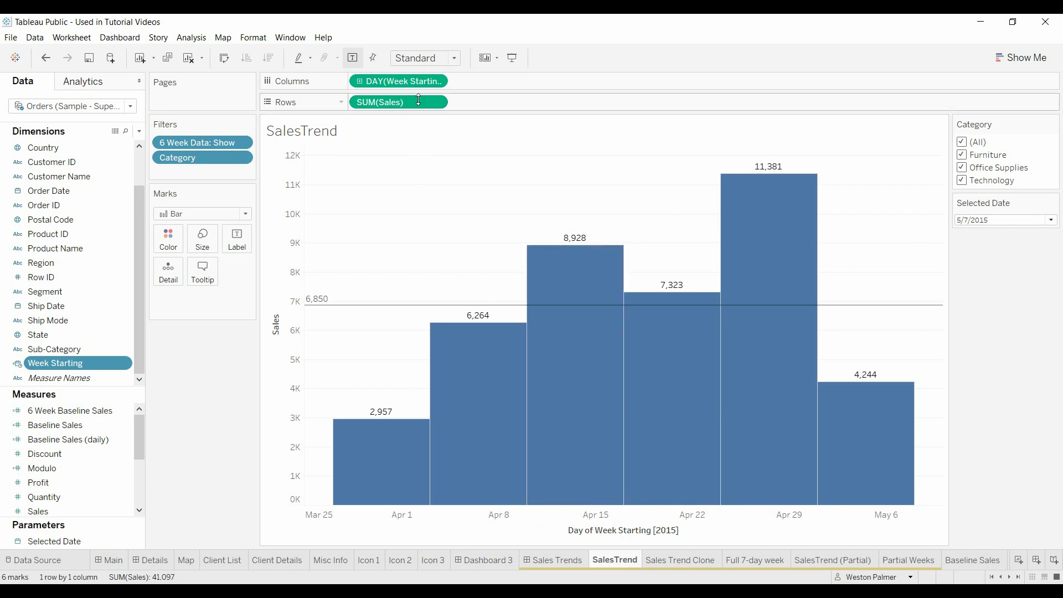
click(660, 562)
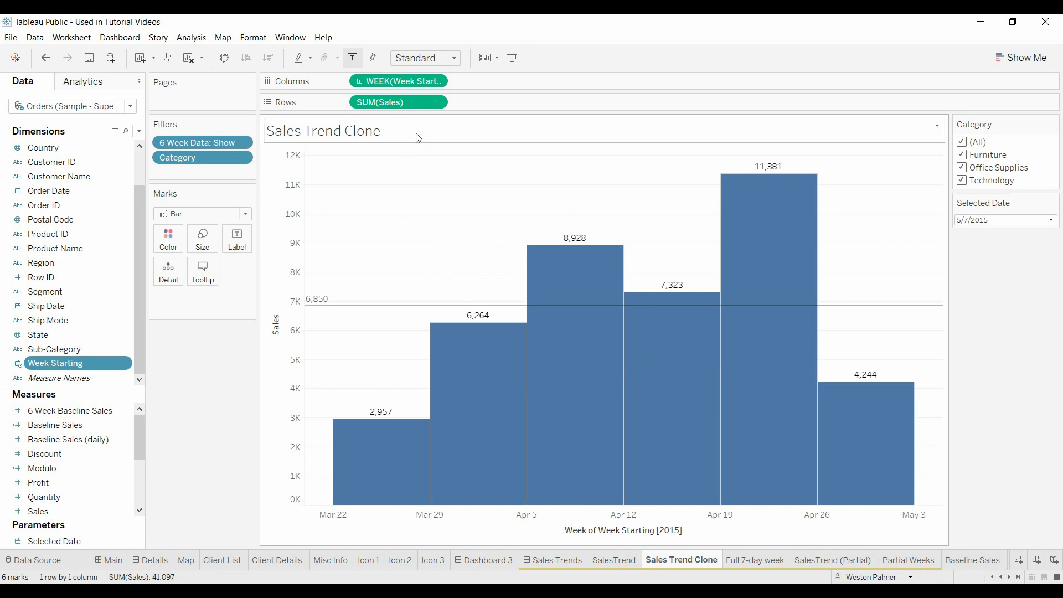
Step: Set the Week Starting pill to exact Day, giving bars 2,957 to 4,244, and cross-check the Full 7-day week sheet
click(437, 82)
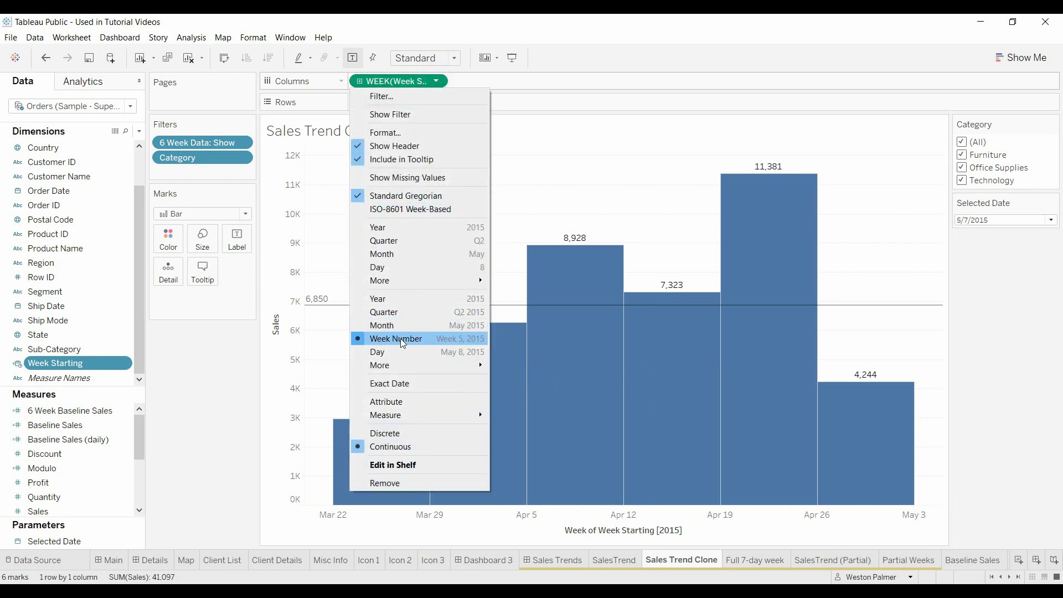
click(398, 350)
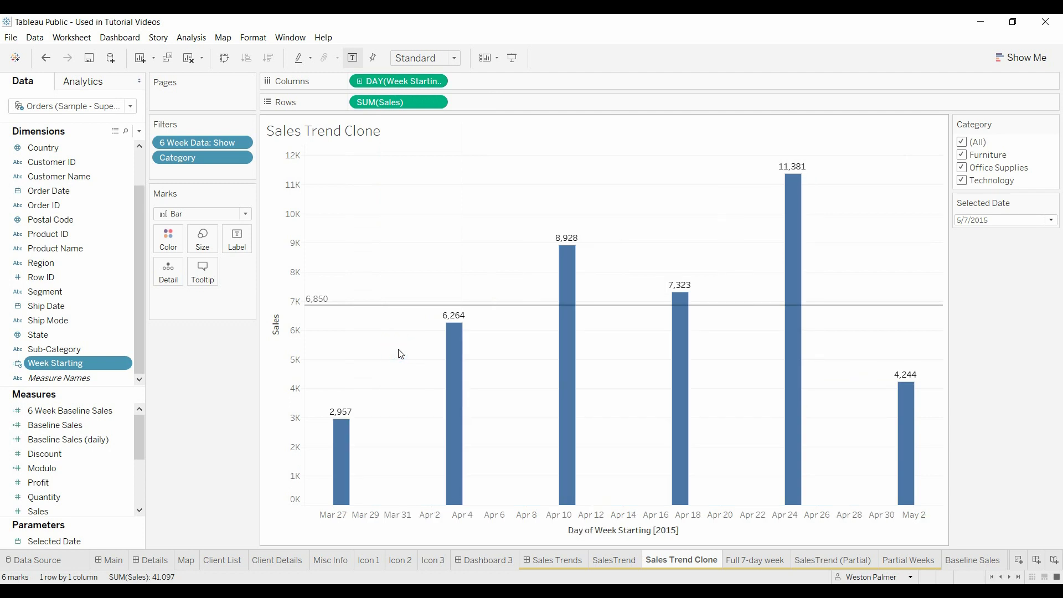
mouse_move(492, 570)
mouse_move(573, 494)
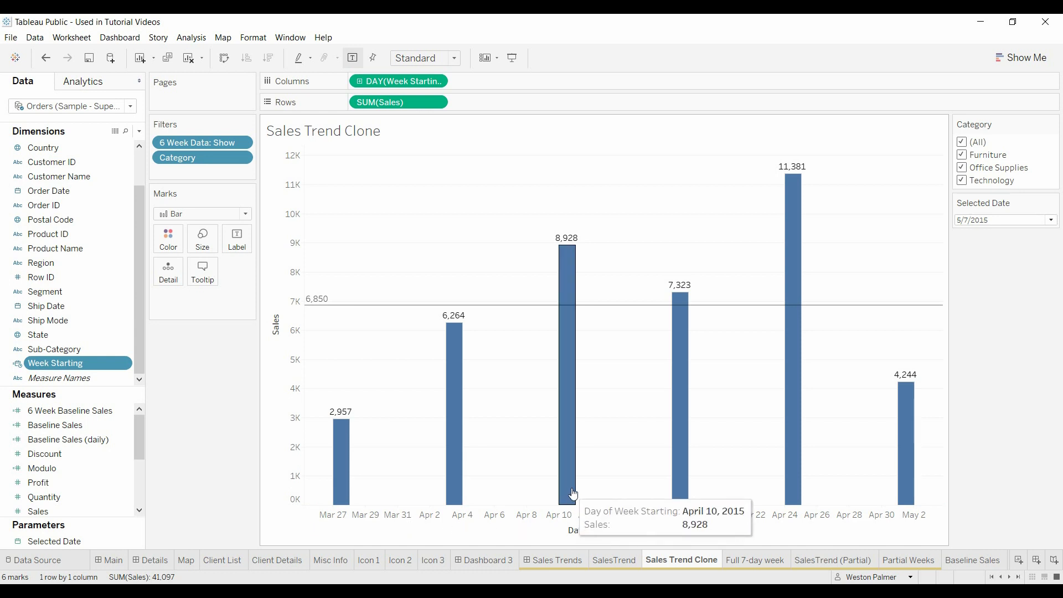
click(753, 561)
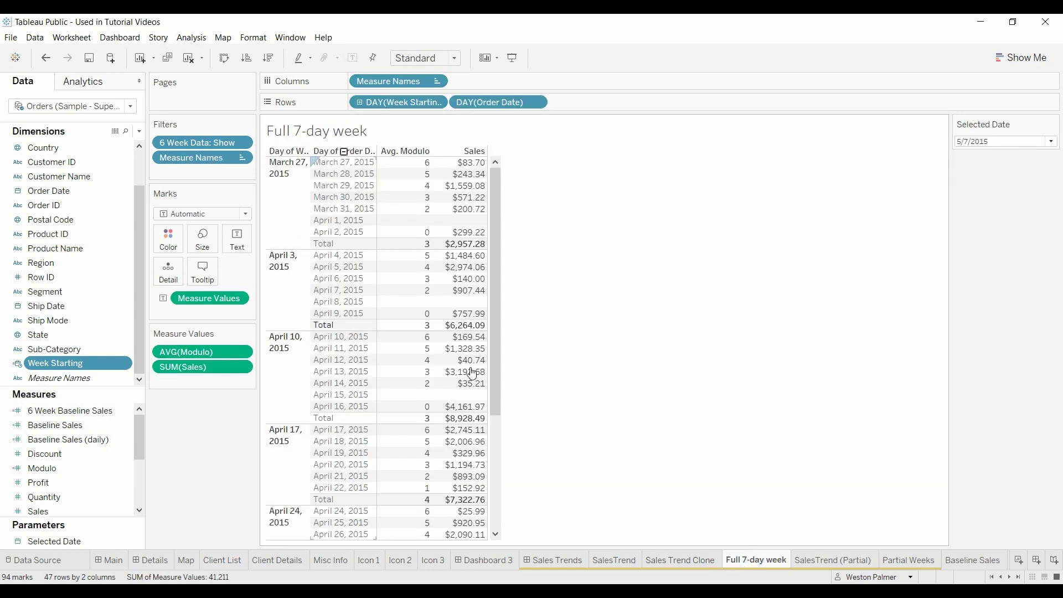
click(671, 561)
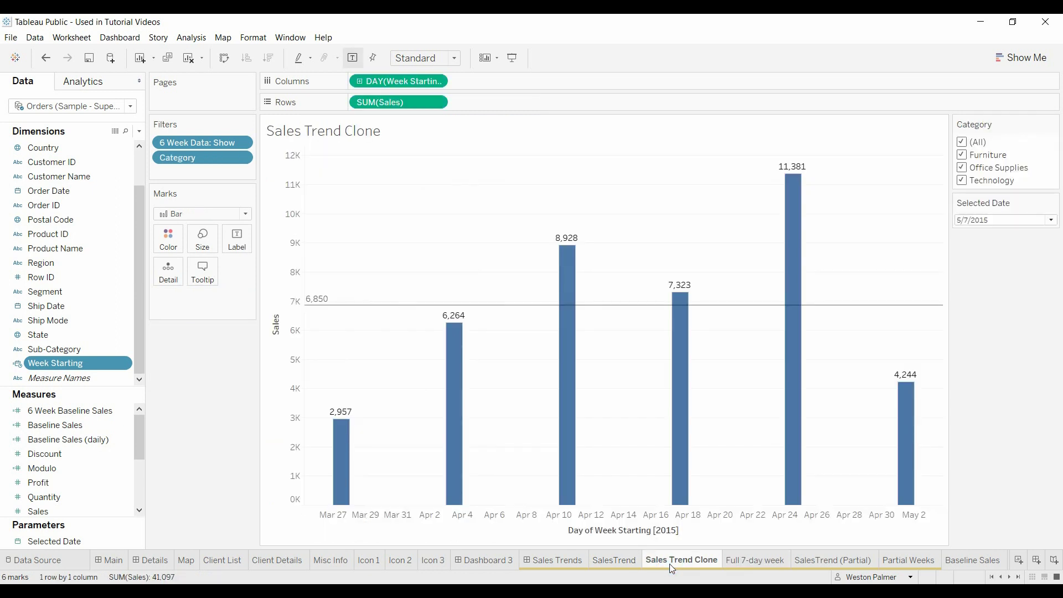
mouse_move(455, 486)
Step: Set the bar size to Fixed with a width of 7 days
click(204, 242)
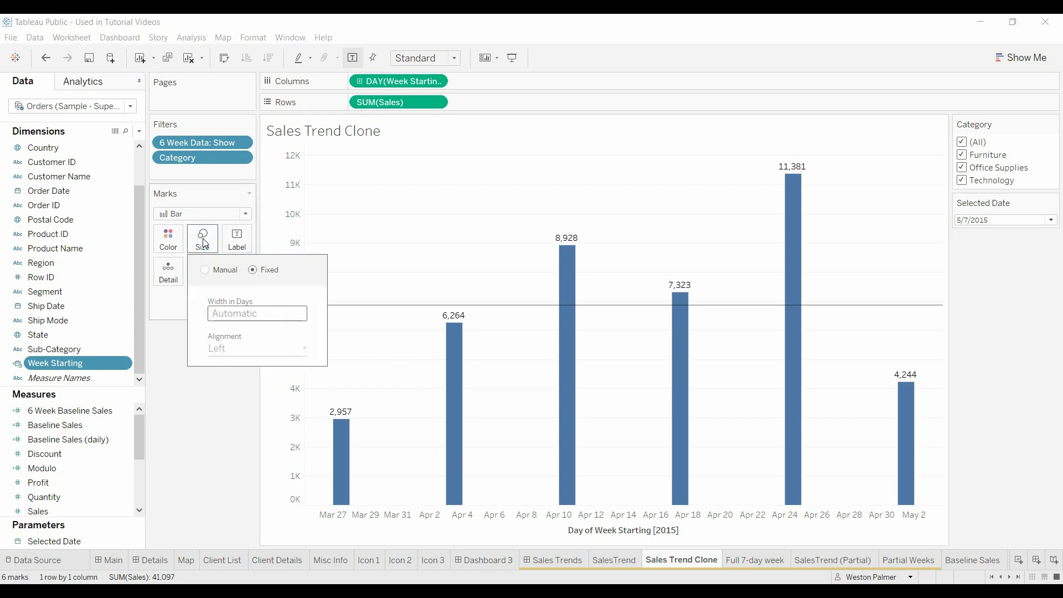
click(249, 314)
text(7)
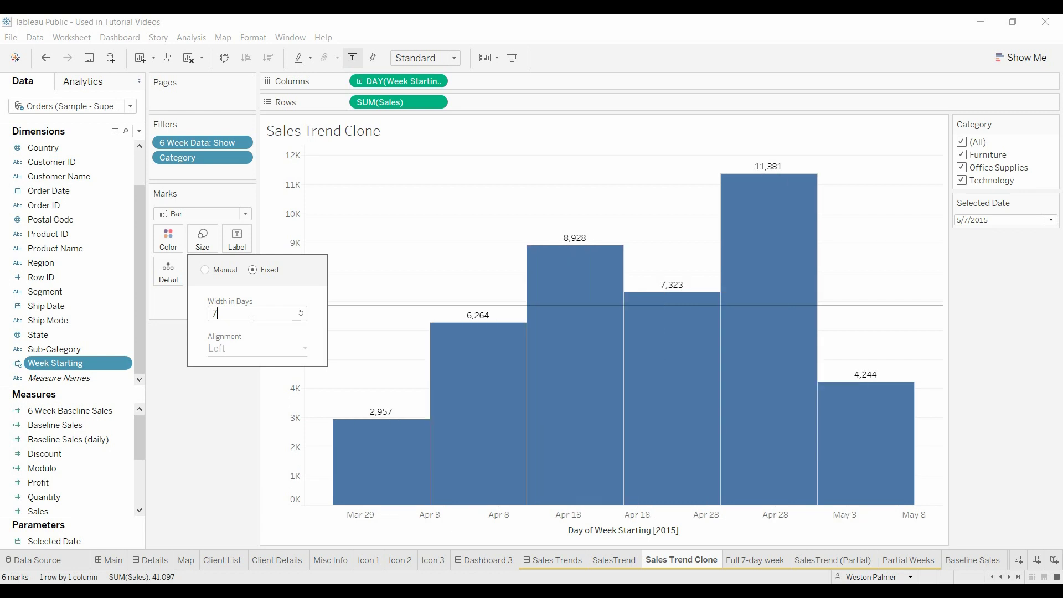
click(201, 409)
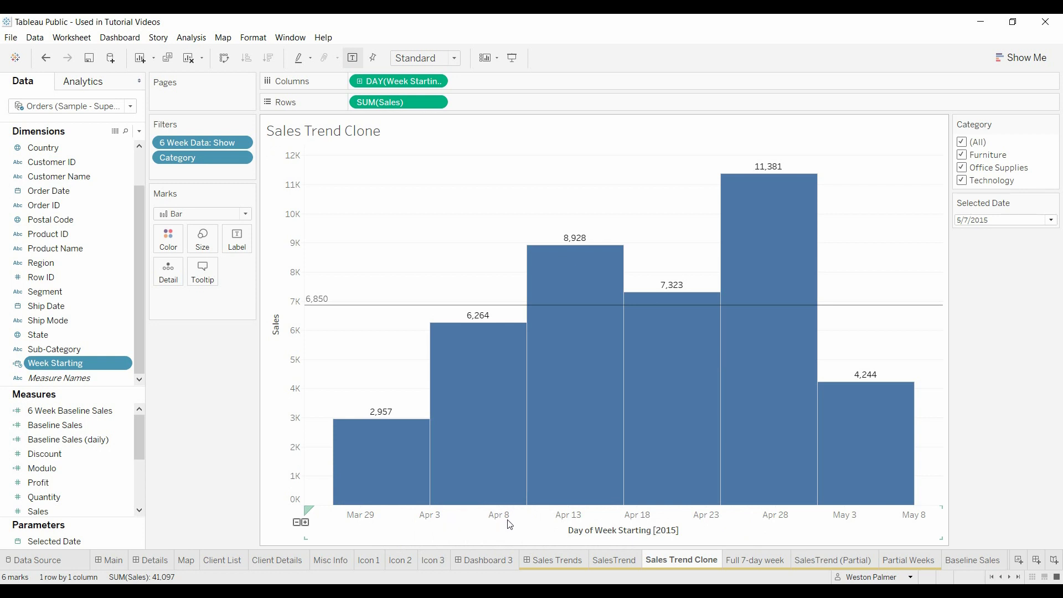
mouse_move(591, 478)
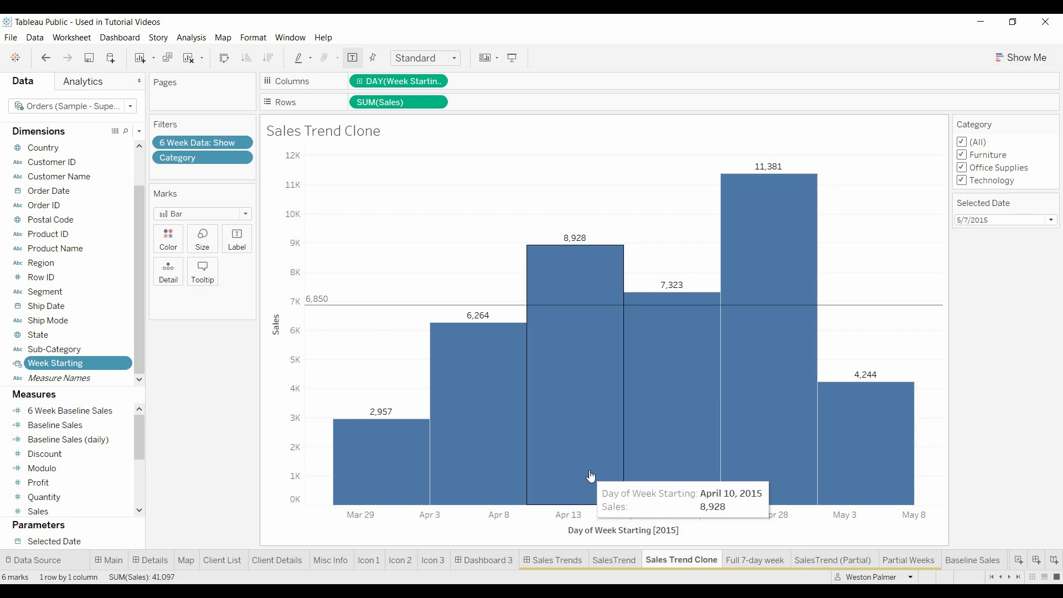
mouse_move(520, 472)
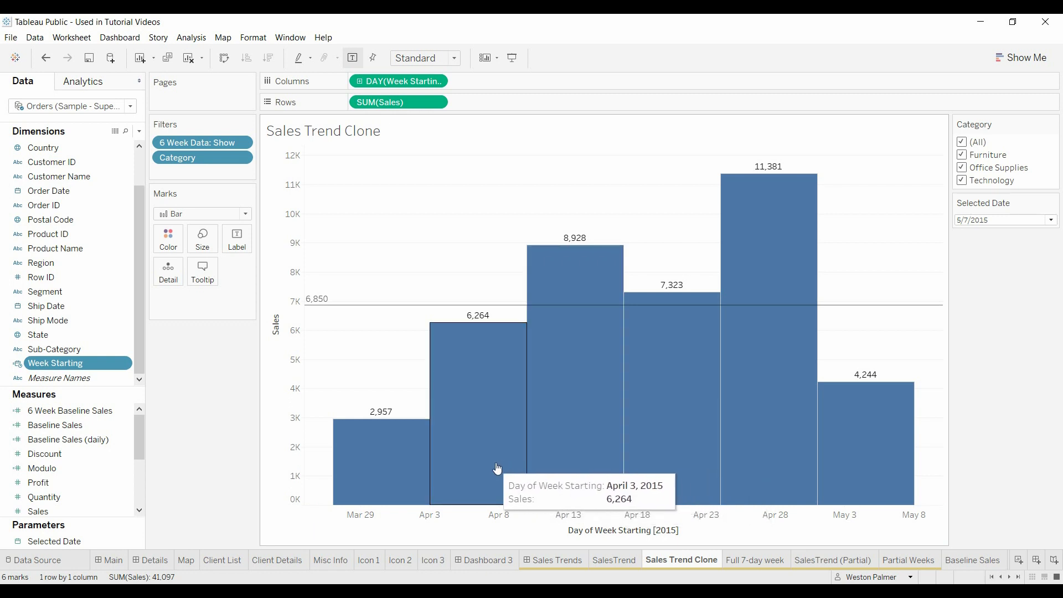
mouse_move(402, 480)
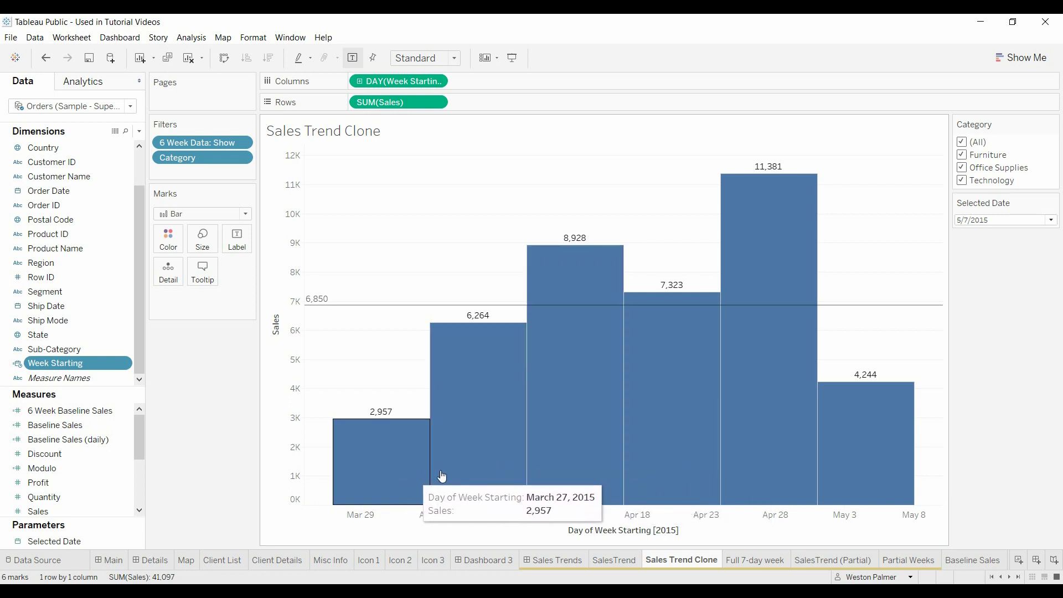
mouse_move(586, 452)
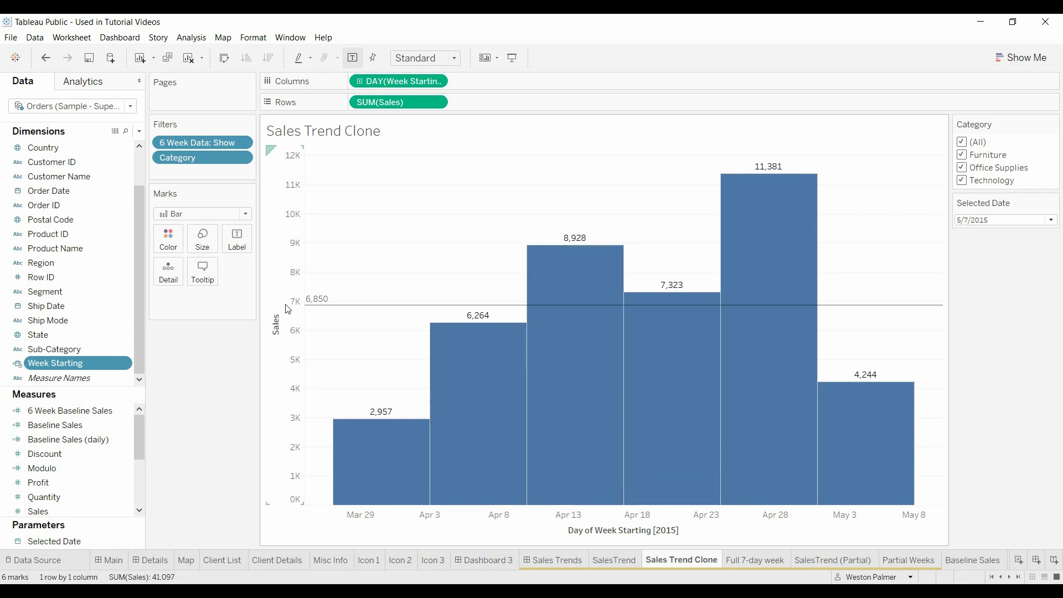
Step: Give the date axis fixed major tick marks in Weeks units, running Mar 27 to May 8
right_click(431, 515)
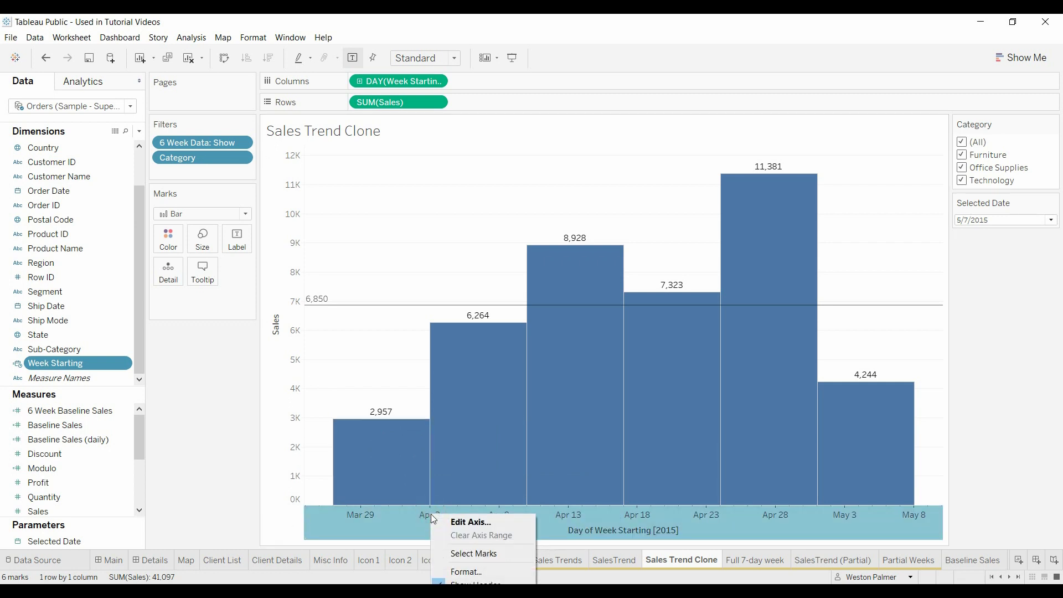
click(463, 522)
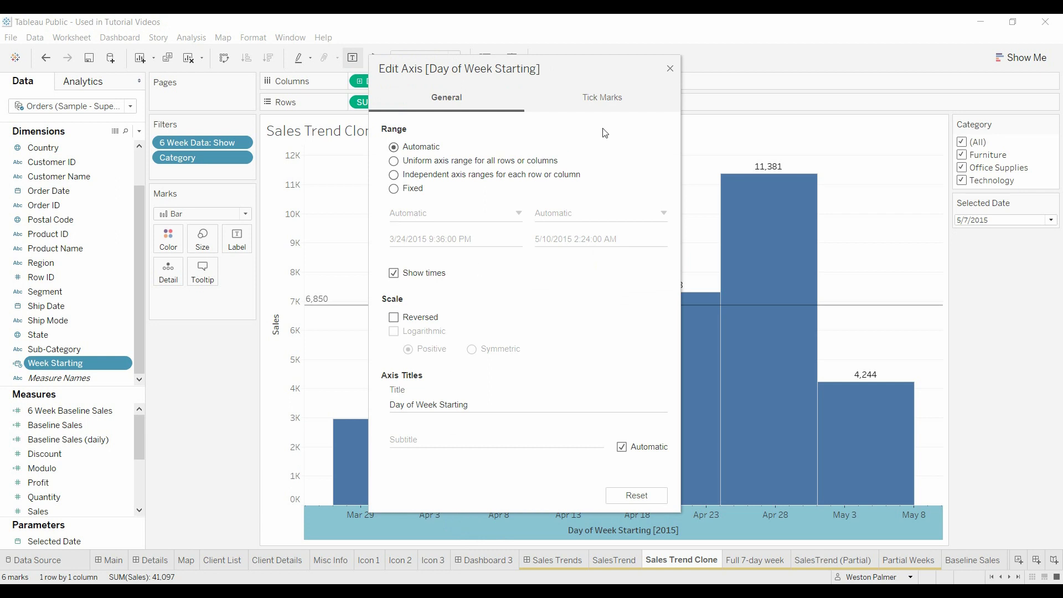
click(601, 100)
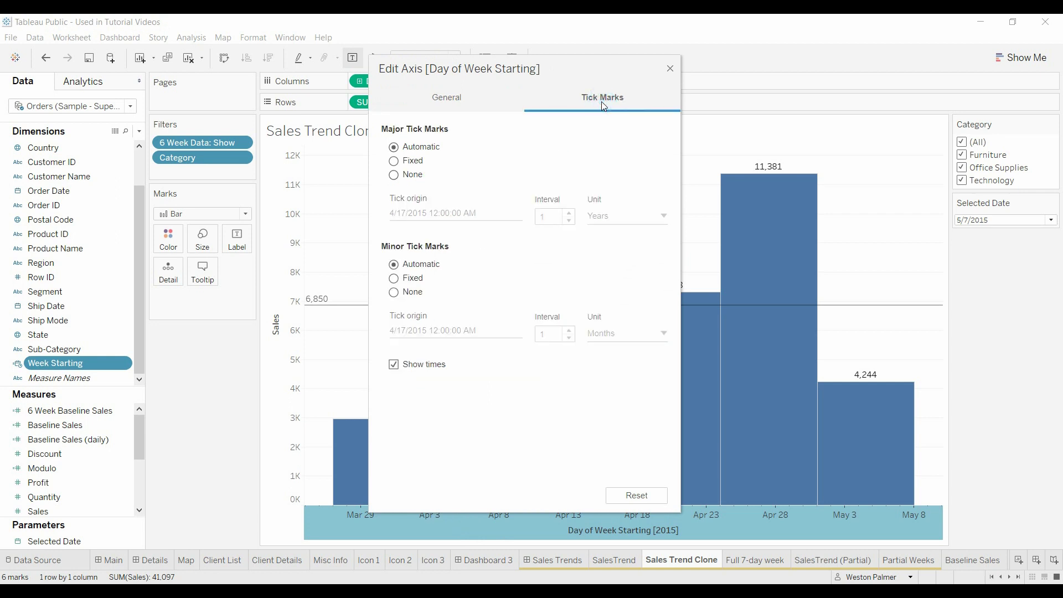
click(394, 161)
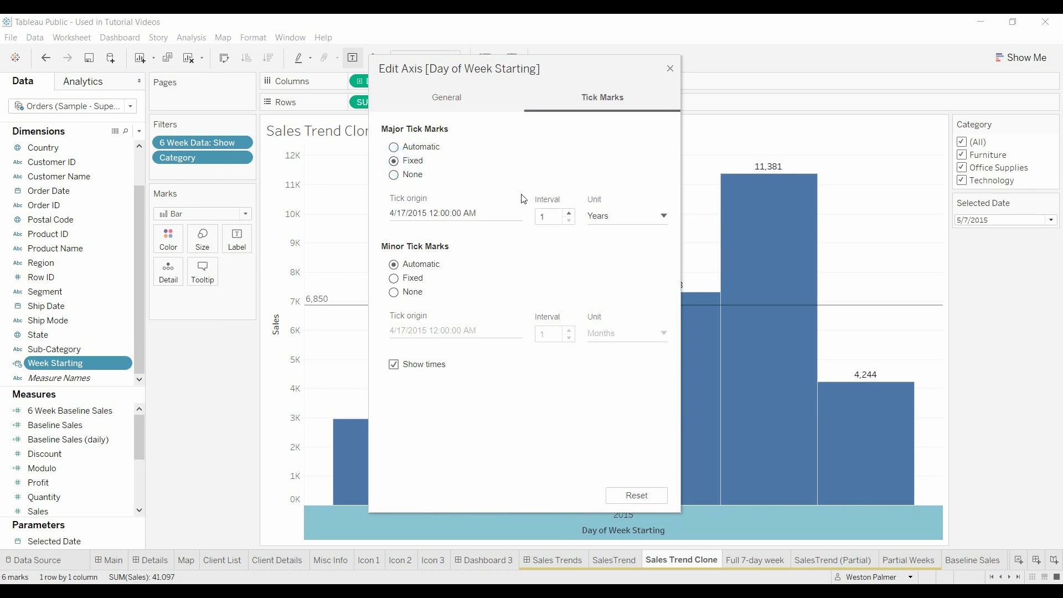
click(665, 217)
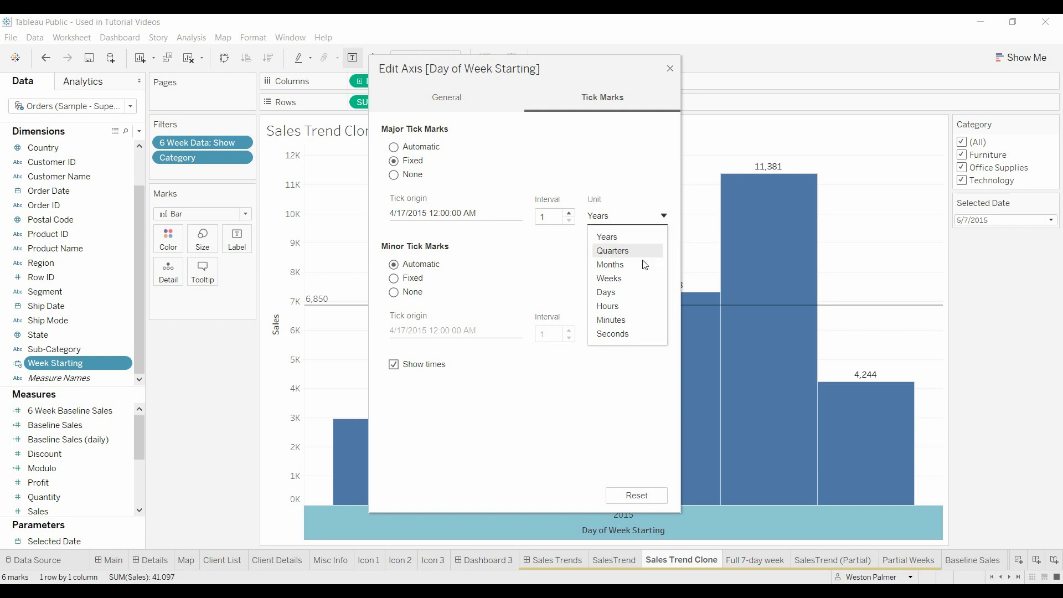
click(626, 278)
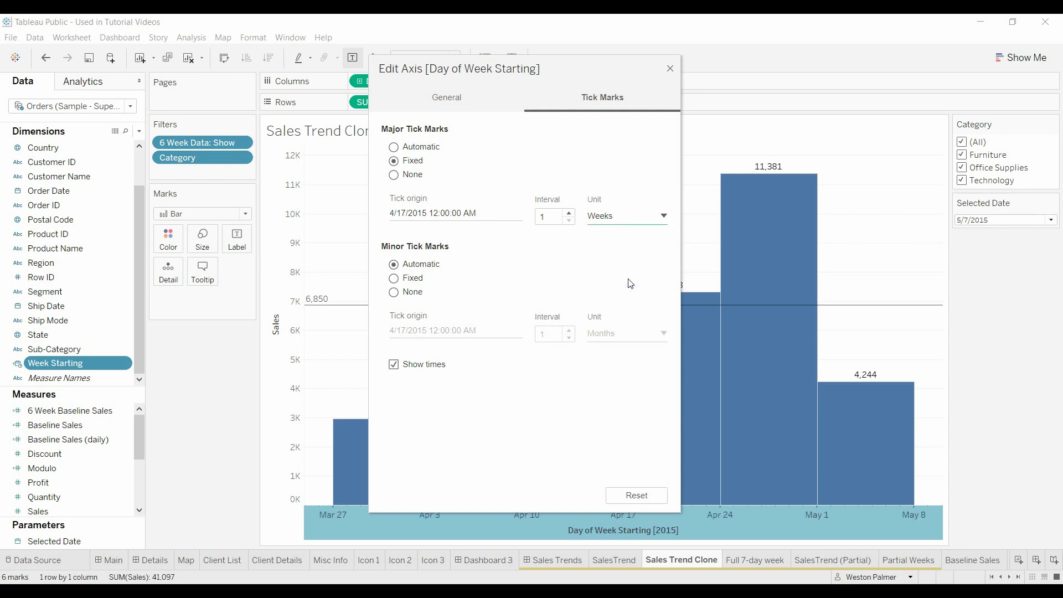
click(670, 71)
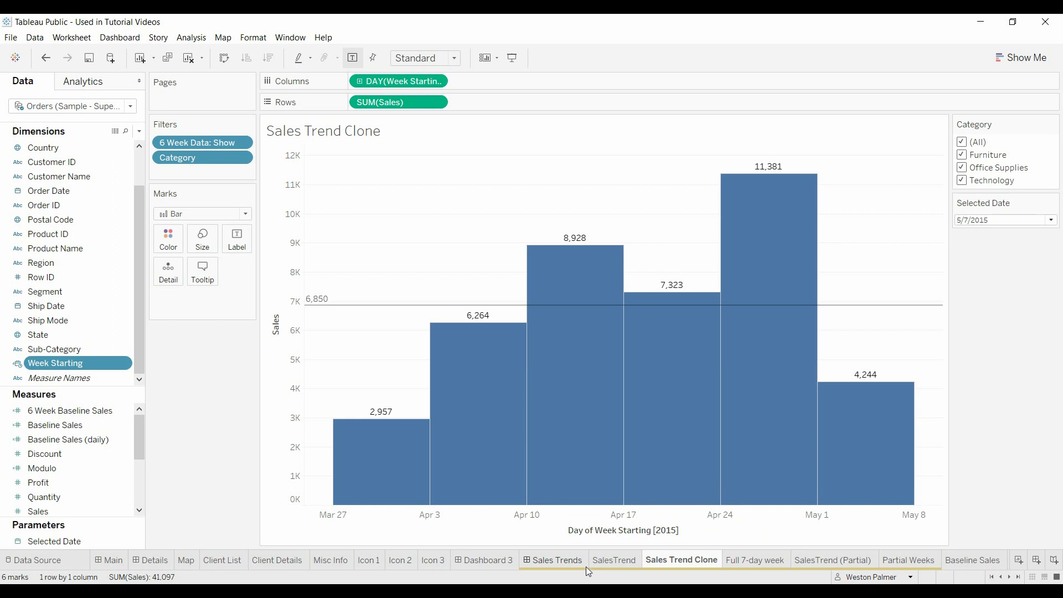
Step: On the Sales Trends dashboard, change the Selected Date parameter to 12/19/2014
click(570, 559)
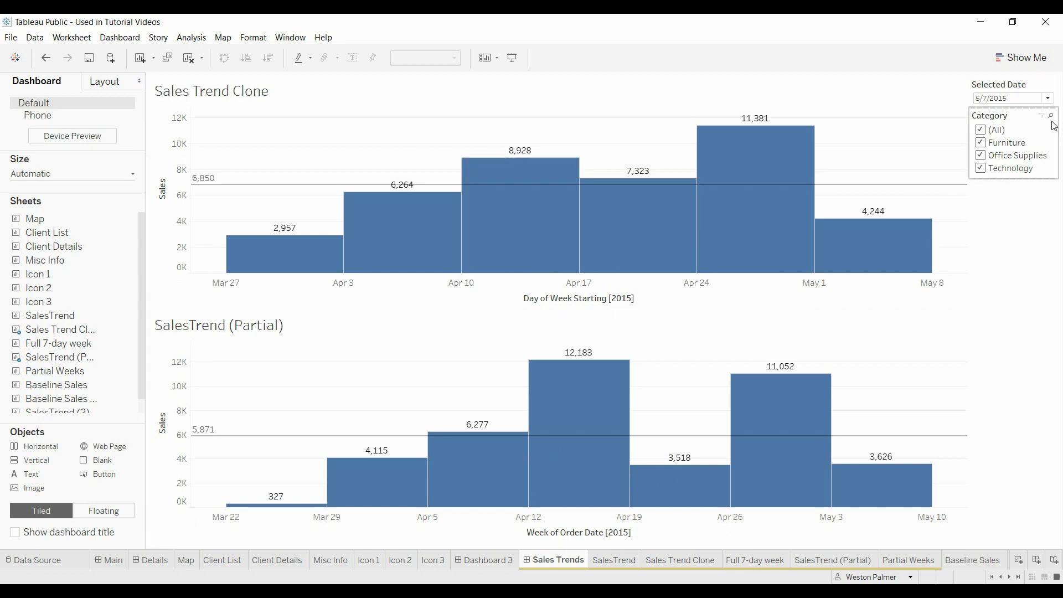
click(1050, 101)
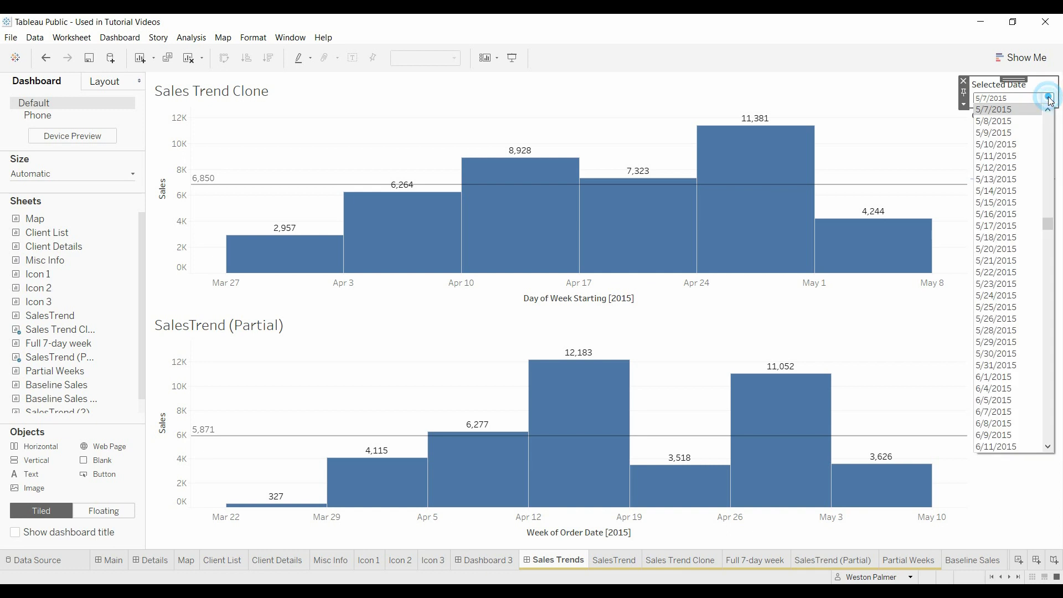
click(1049, 139)
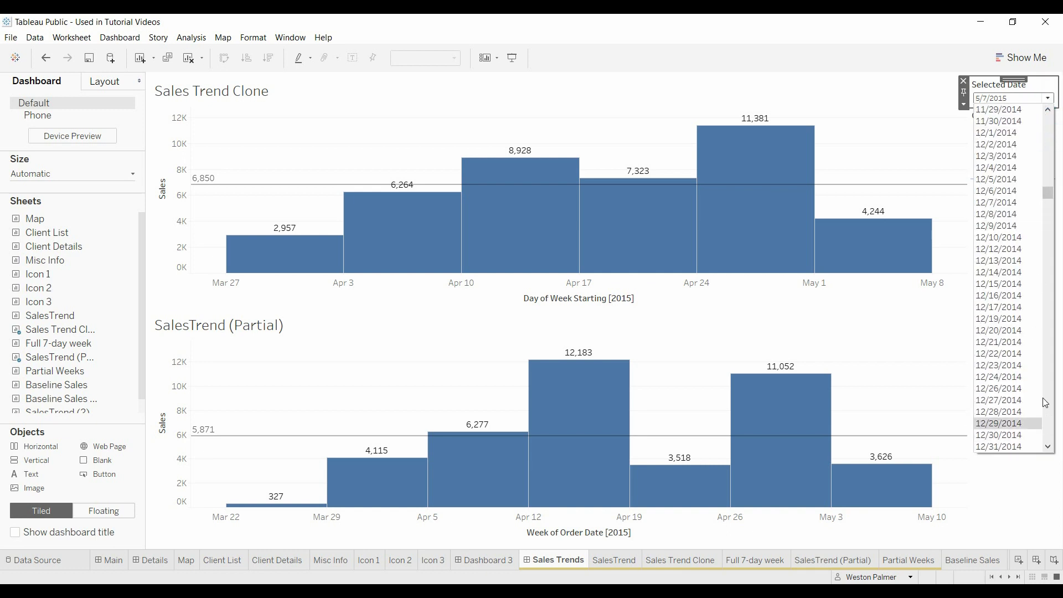
click(1001, 321)
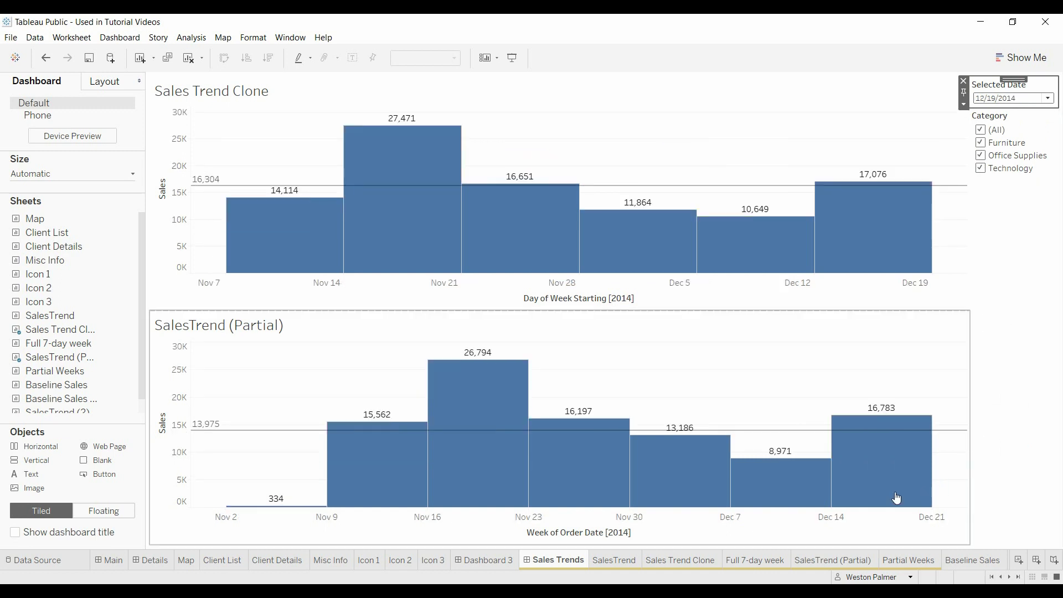
mouse_move(616, 510)
mouse_move(322, 508)
mouse_move(278, 258)
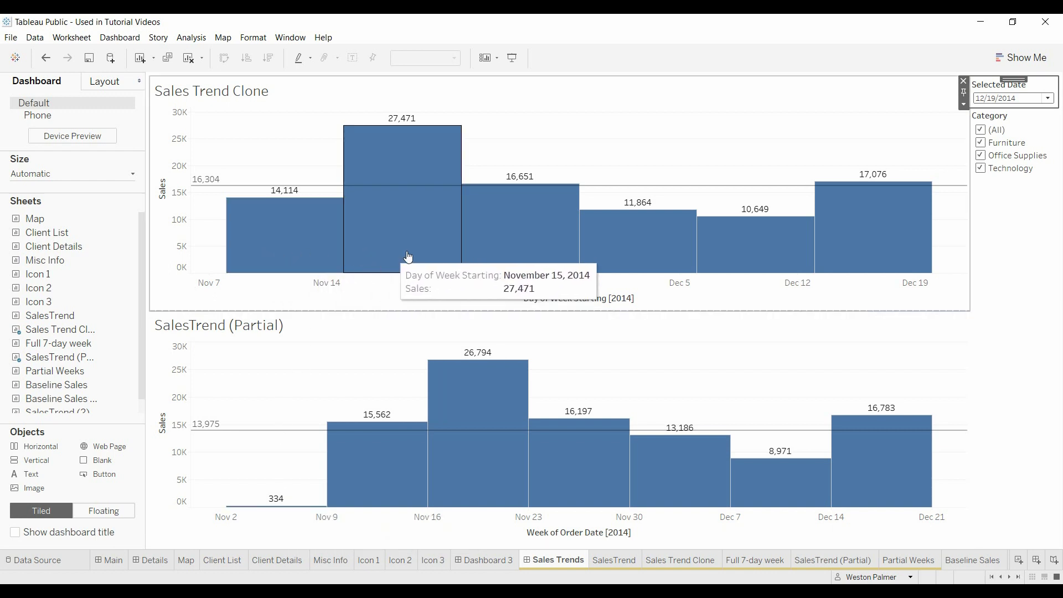
mouse_move(835, 261)
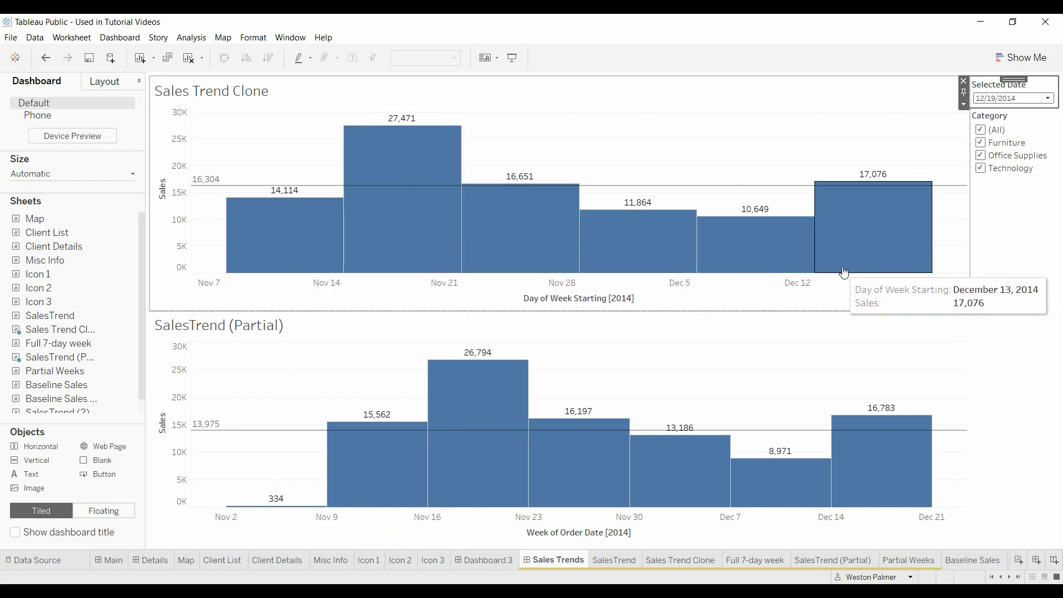